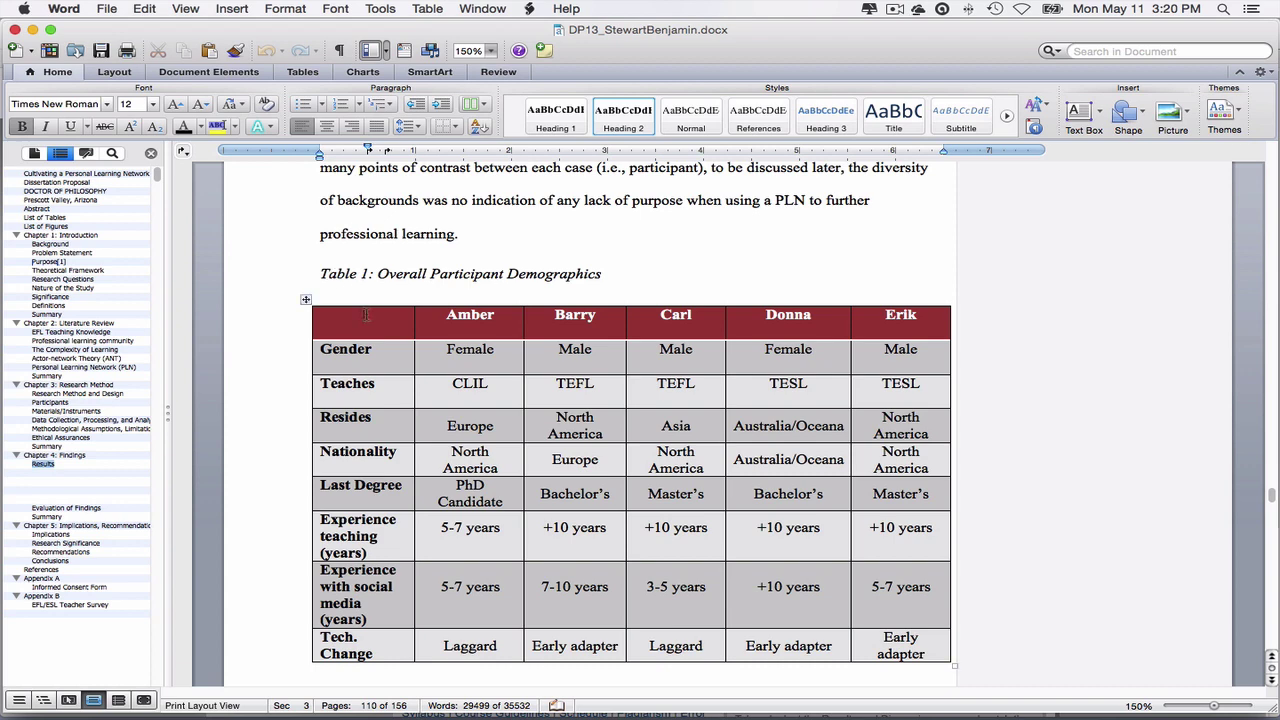
Step: Select the participant demographics table and open Insert Caption, which proposes 'Table 2' above it
left_click(306, 301)
right_click(306, 307)
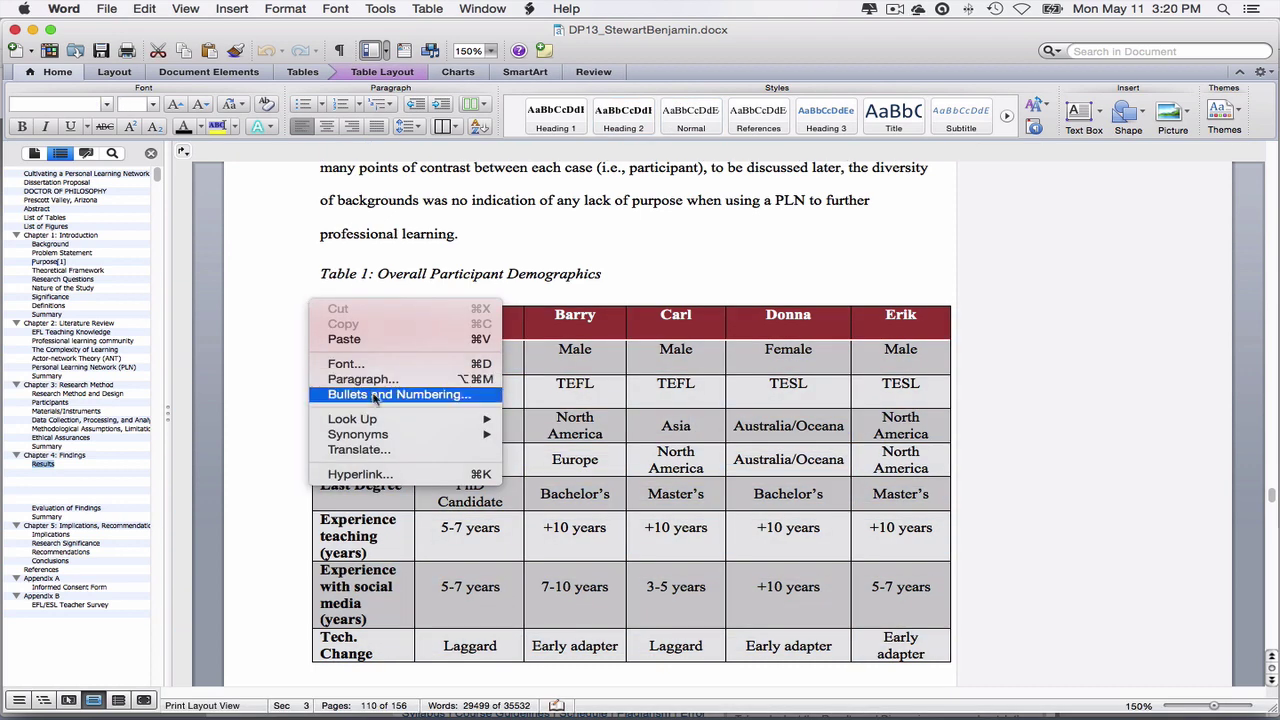
left_click(385, 316)
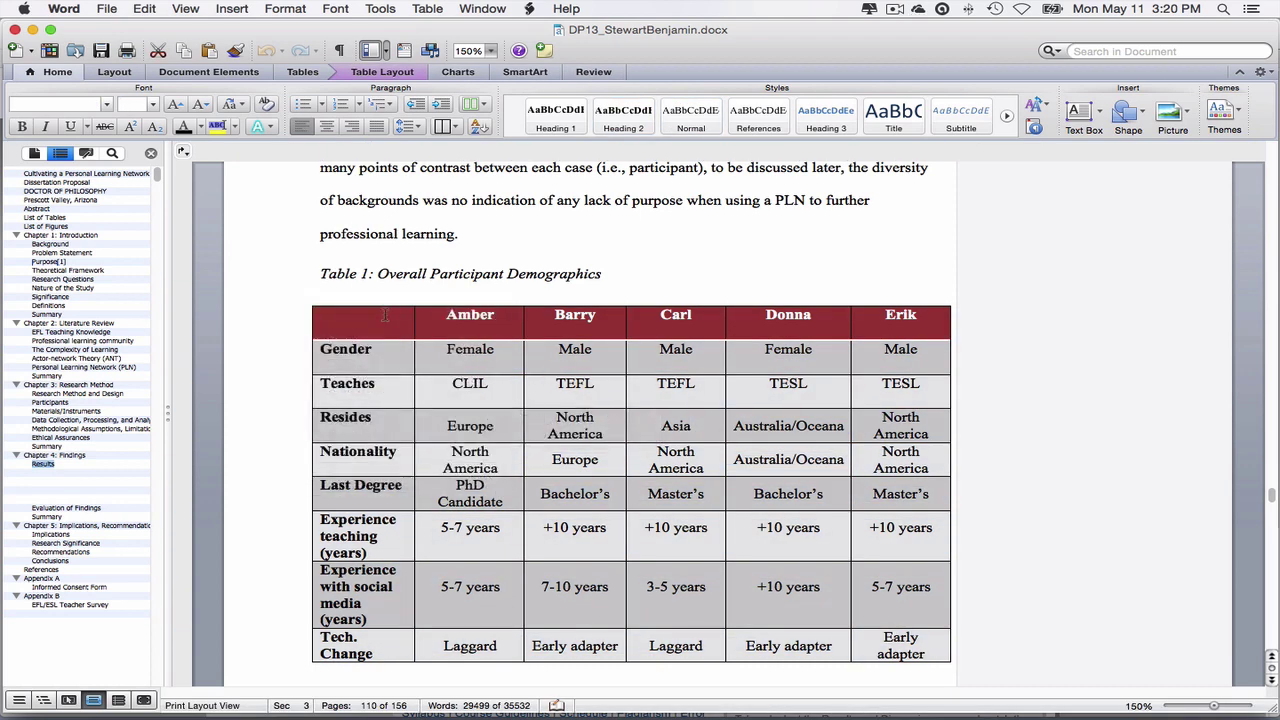
right_click(316, 317)
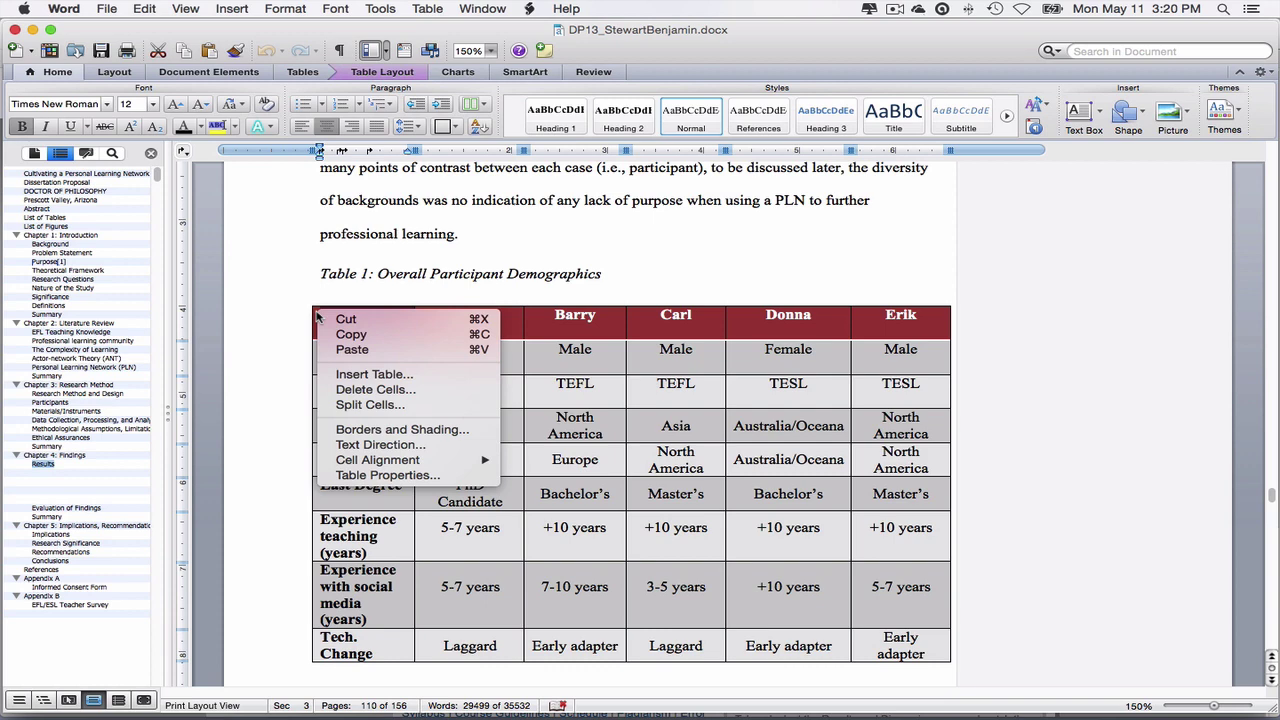
left_click(369, 355)
right_click(305, 303)
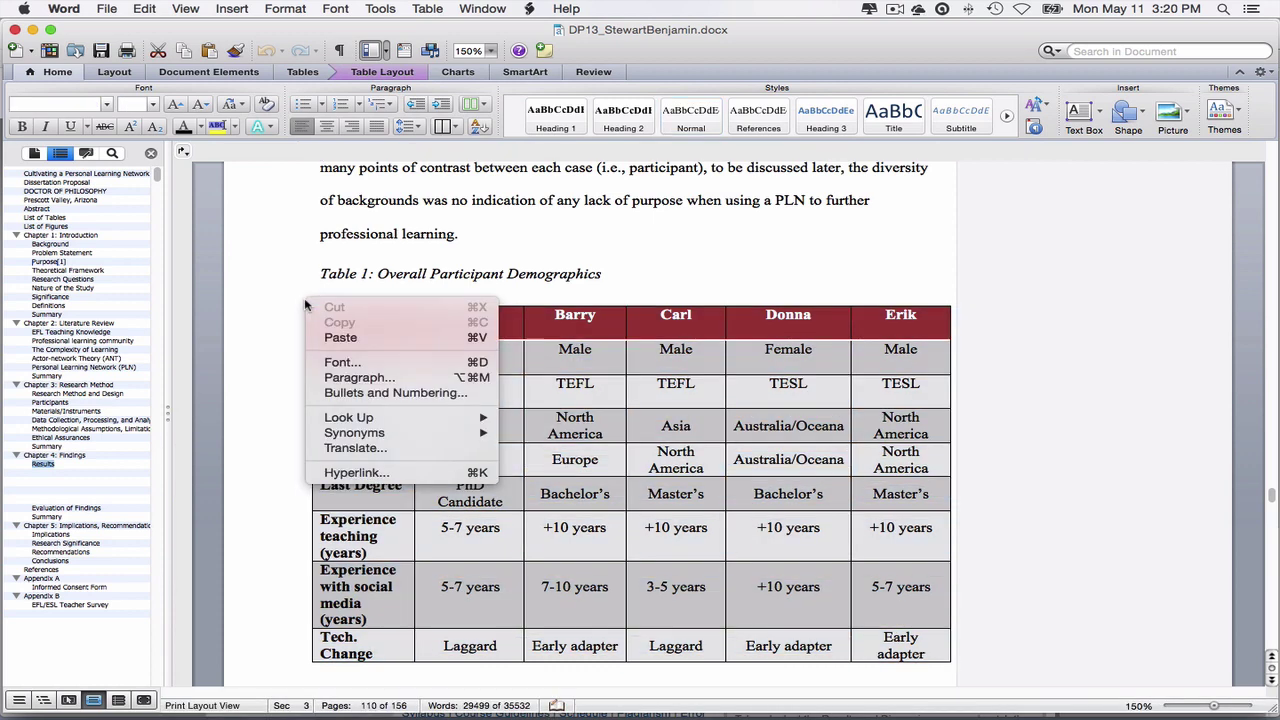
left_click(596, 340)
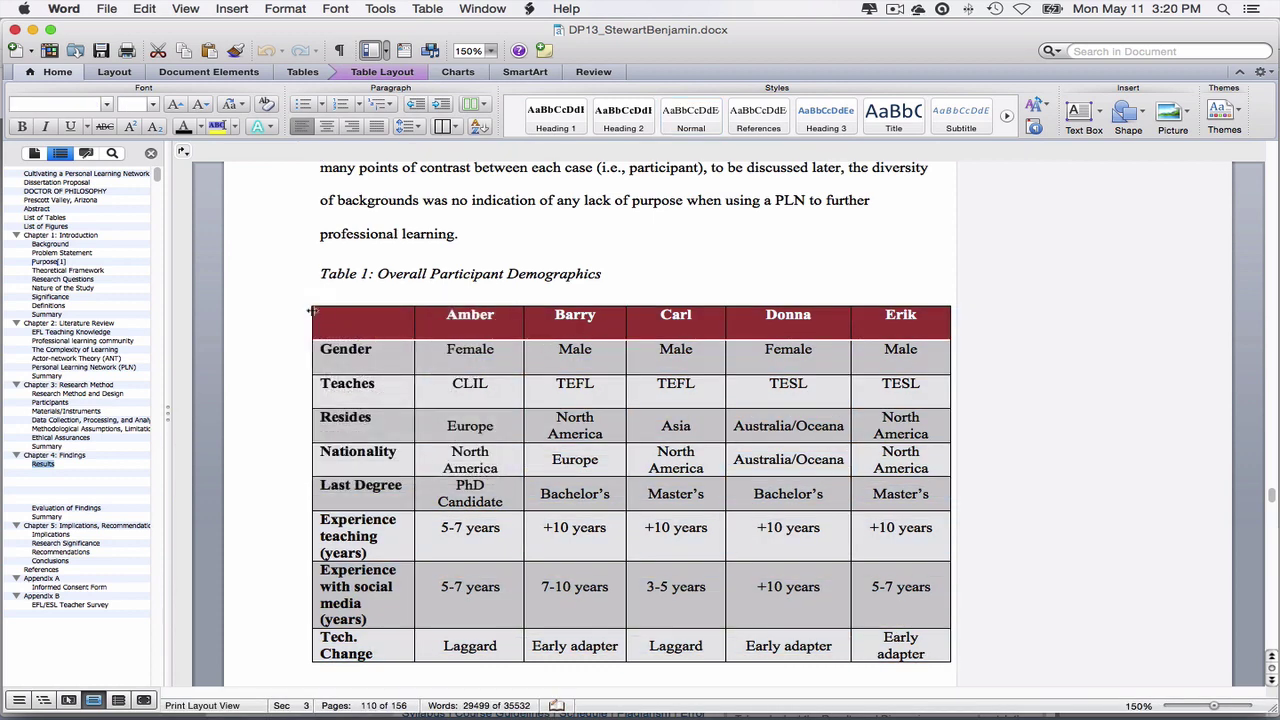
left_click(306, 300)
right_click(372, 333)
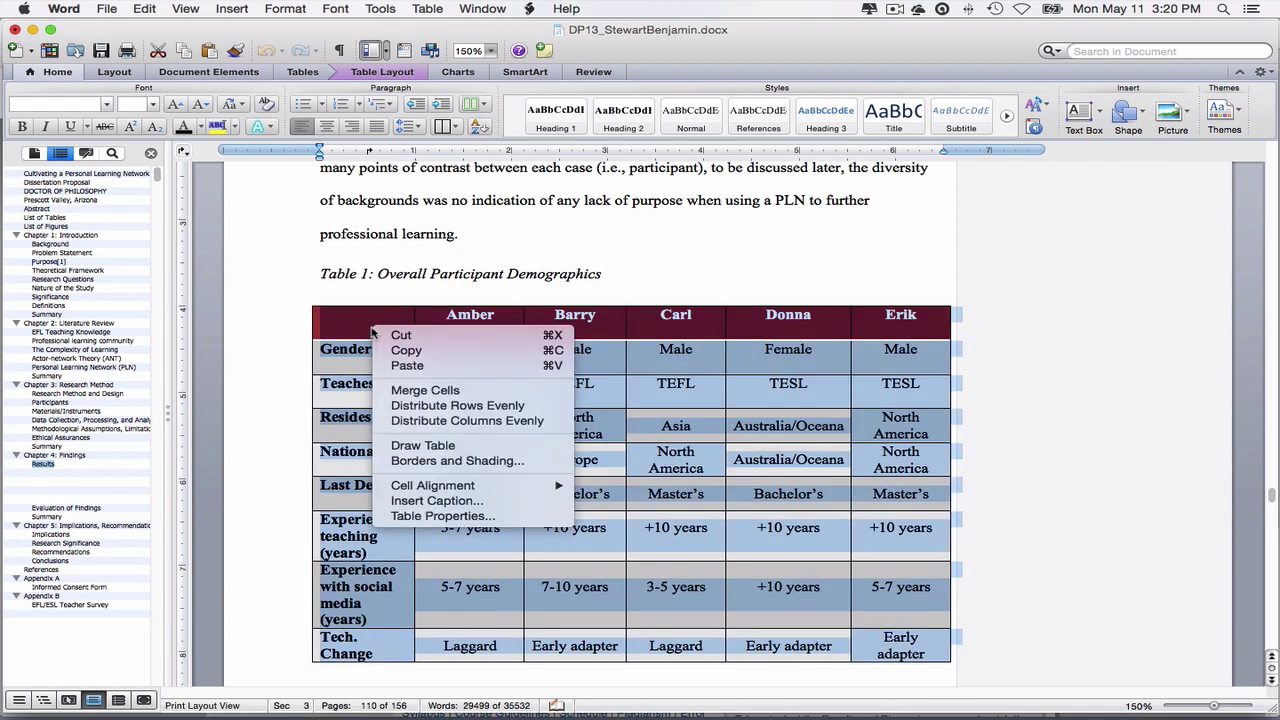
left_click(432, 501)
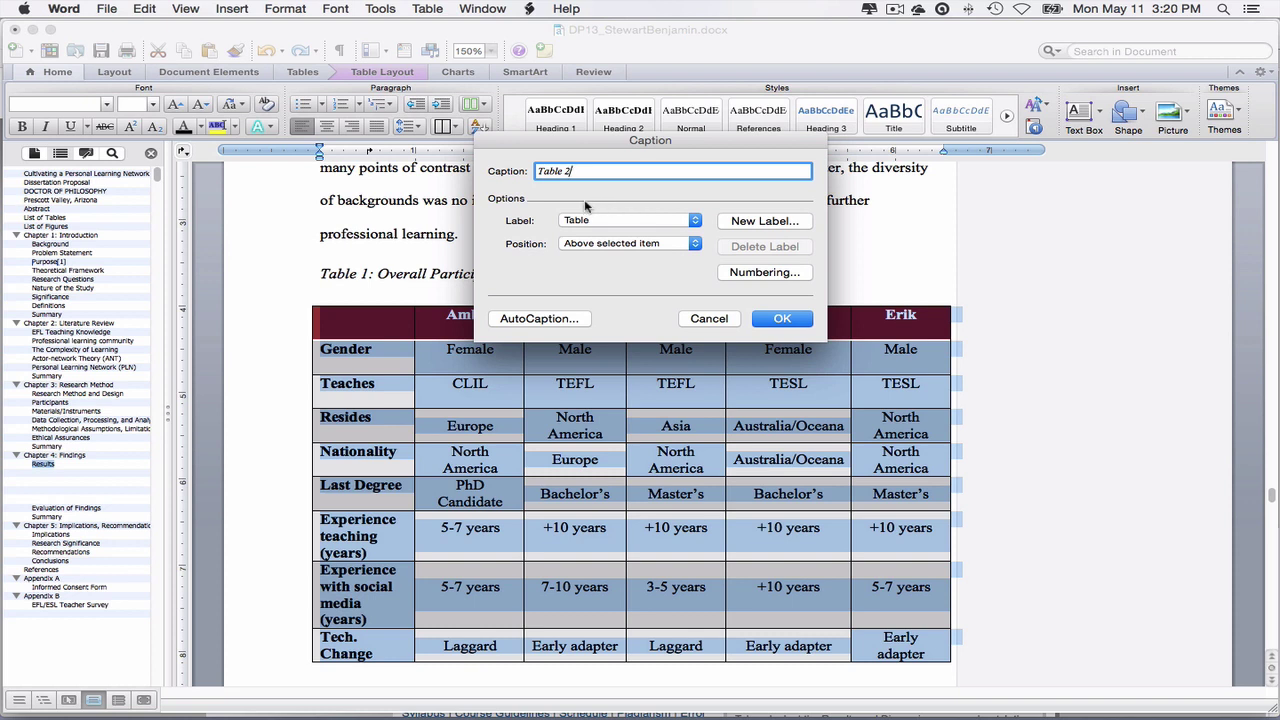
Step: Keep the caption position at Above selected item, then cancel without adding a Table 2 caption
left_click(596, 174)
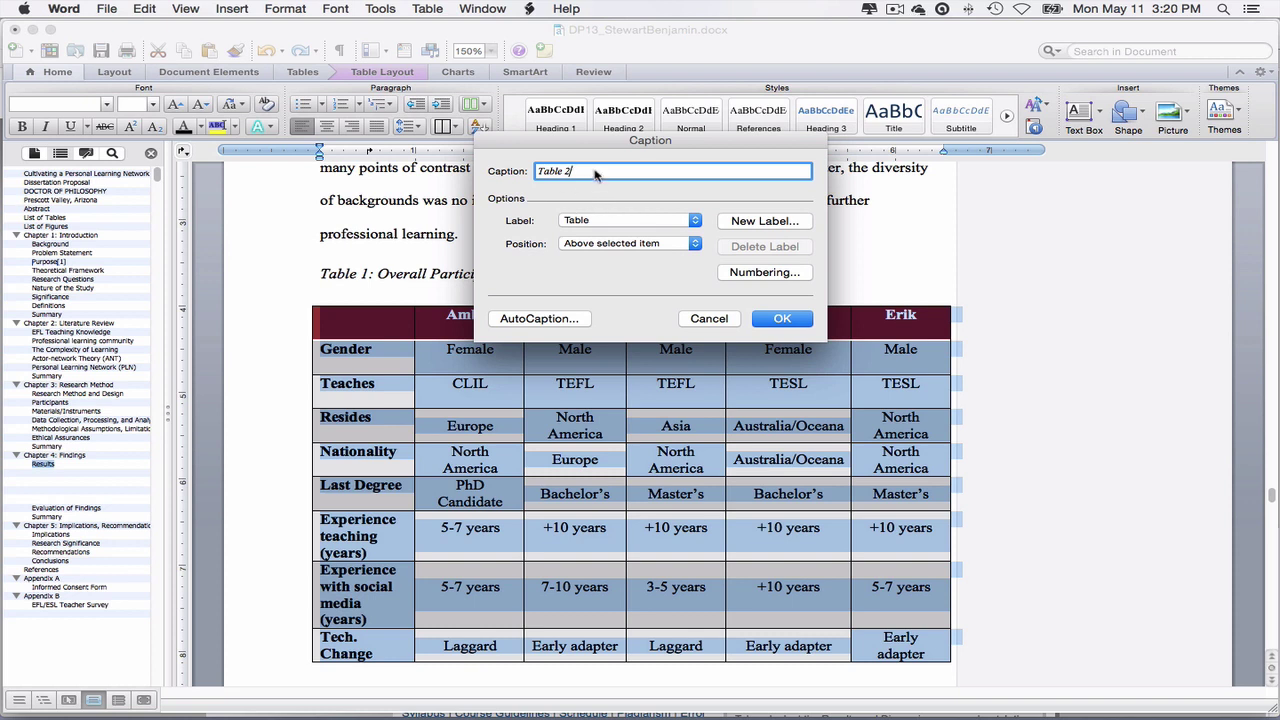
left_click(653, 246)
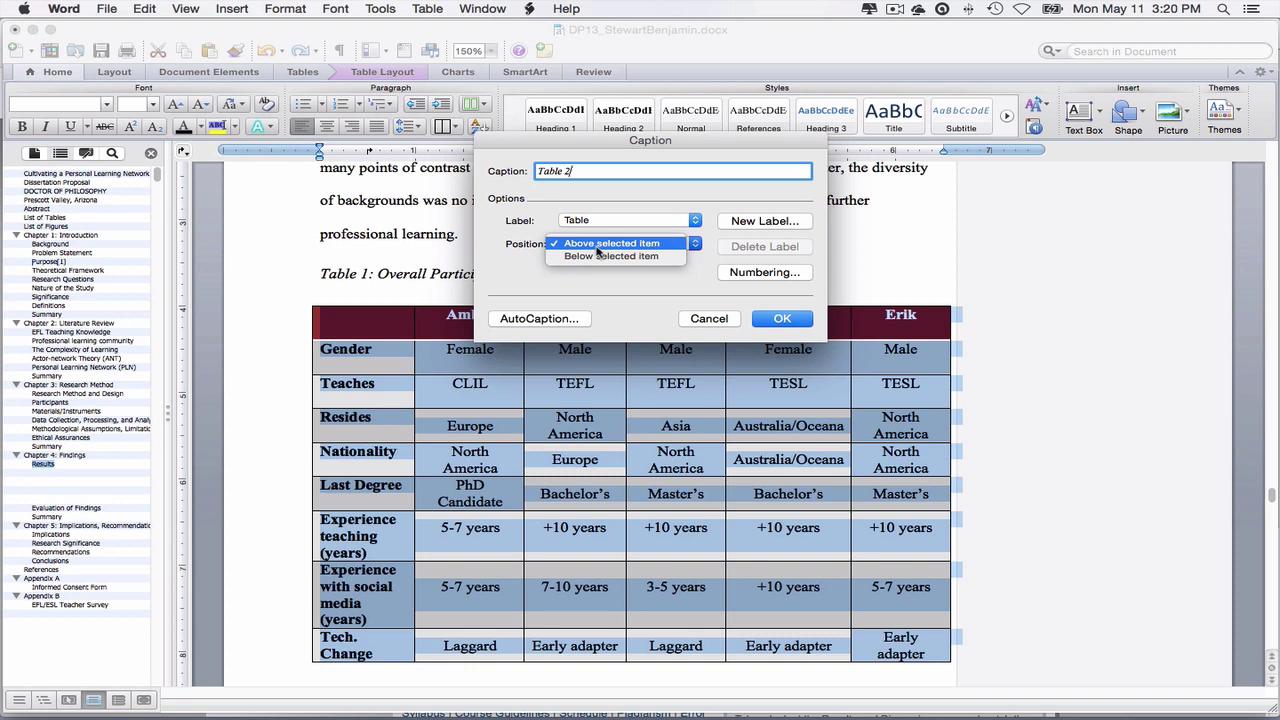
left_click(686, 283)
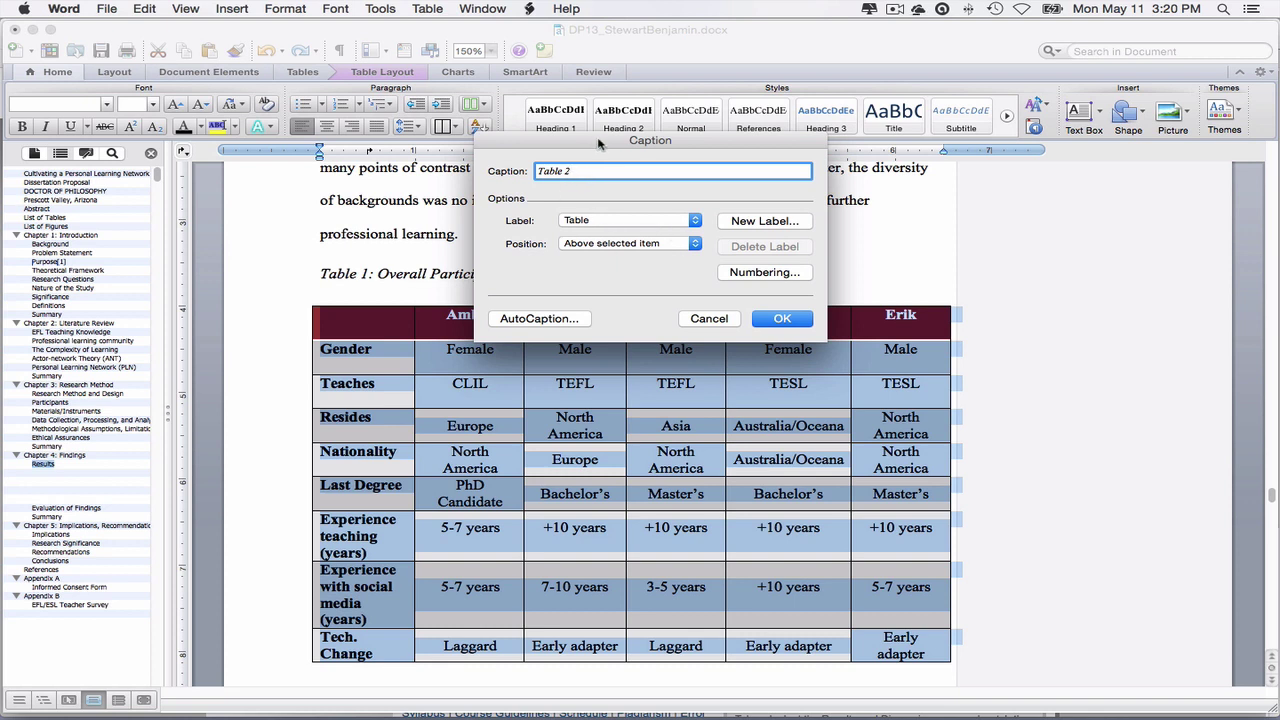
left_click(709, 318)
Step: Highlight the 'Table 1: Overall Participant Demographics' caption text above the table
left_click(582, 277)
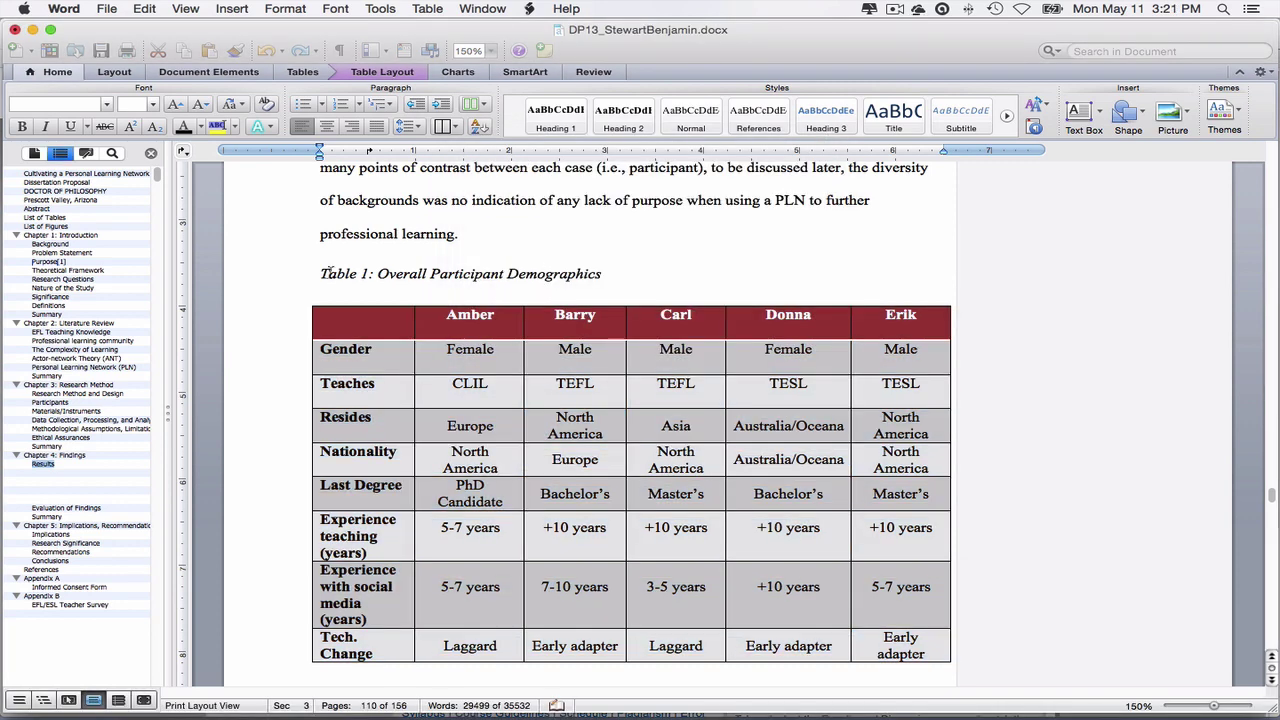
left_click_drag(323, 273, 556, 275)
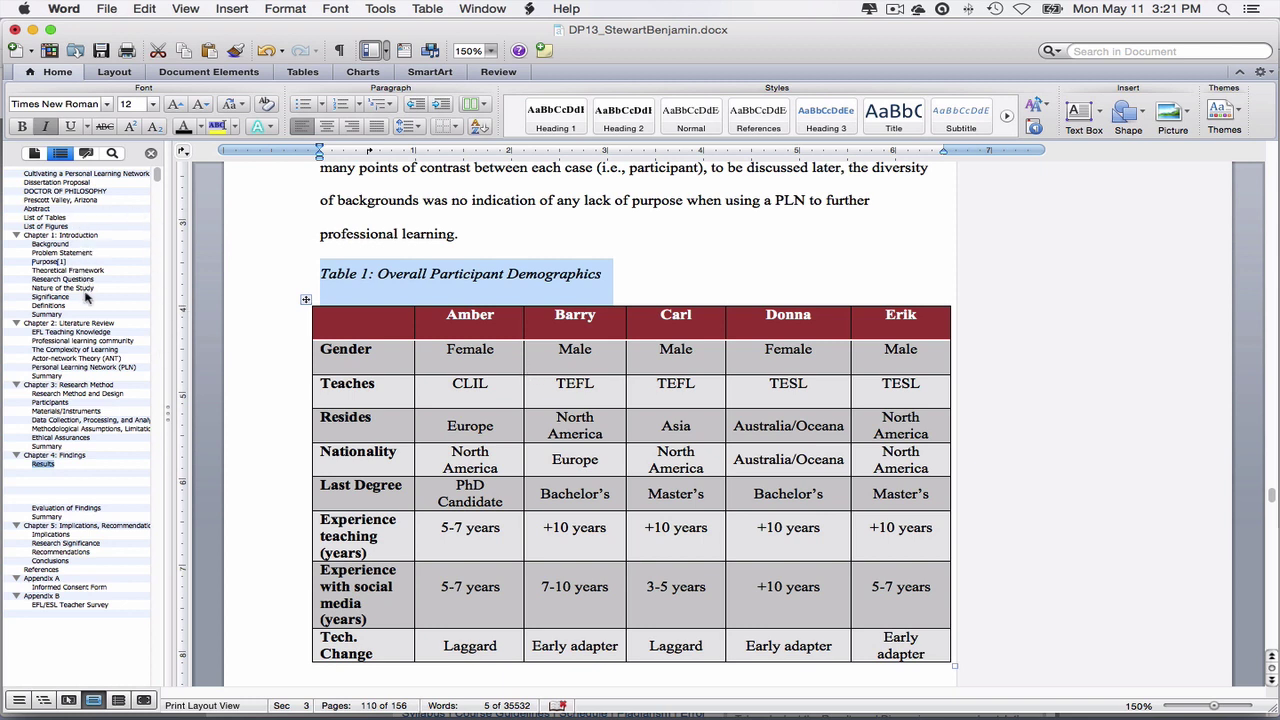
Step: Jump to the List of Tables page from the Navigation Pane, glancing at List of Figures
left_click(52, 218)
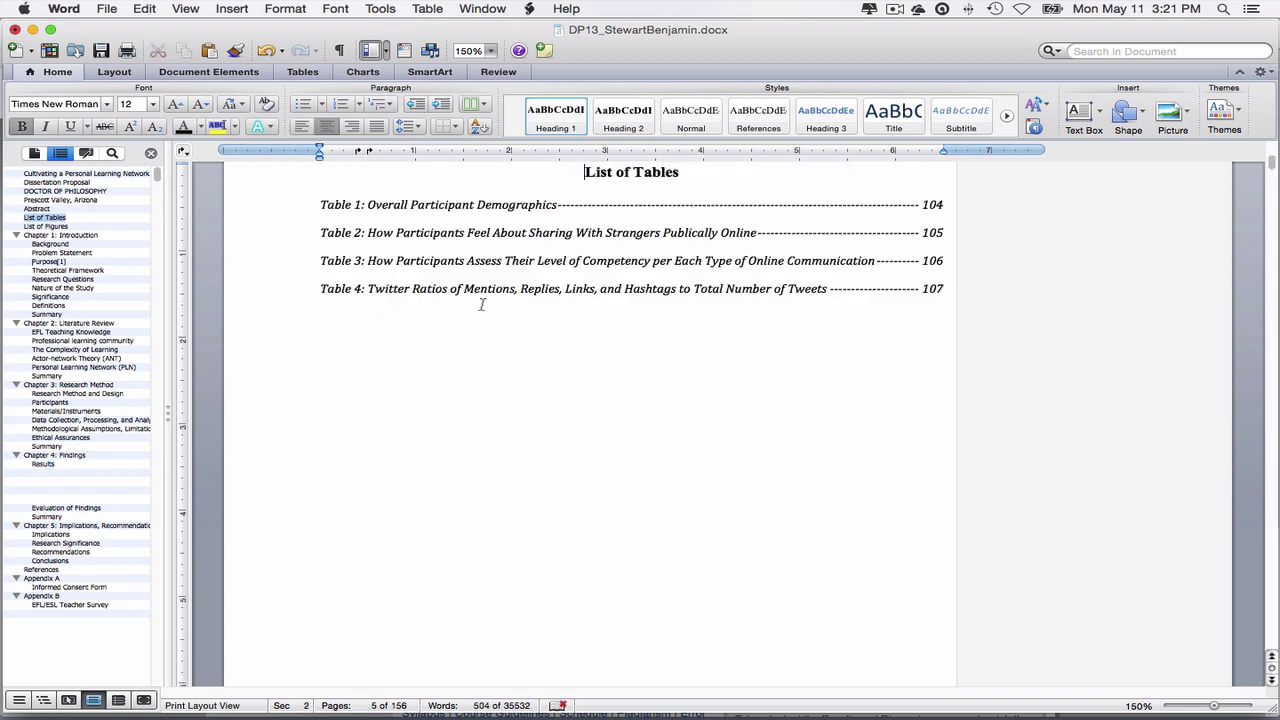
left_click(59, 227)
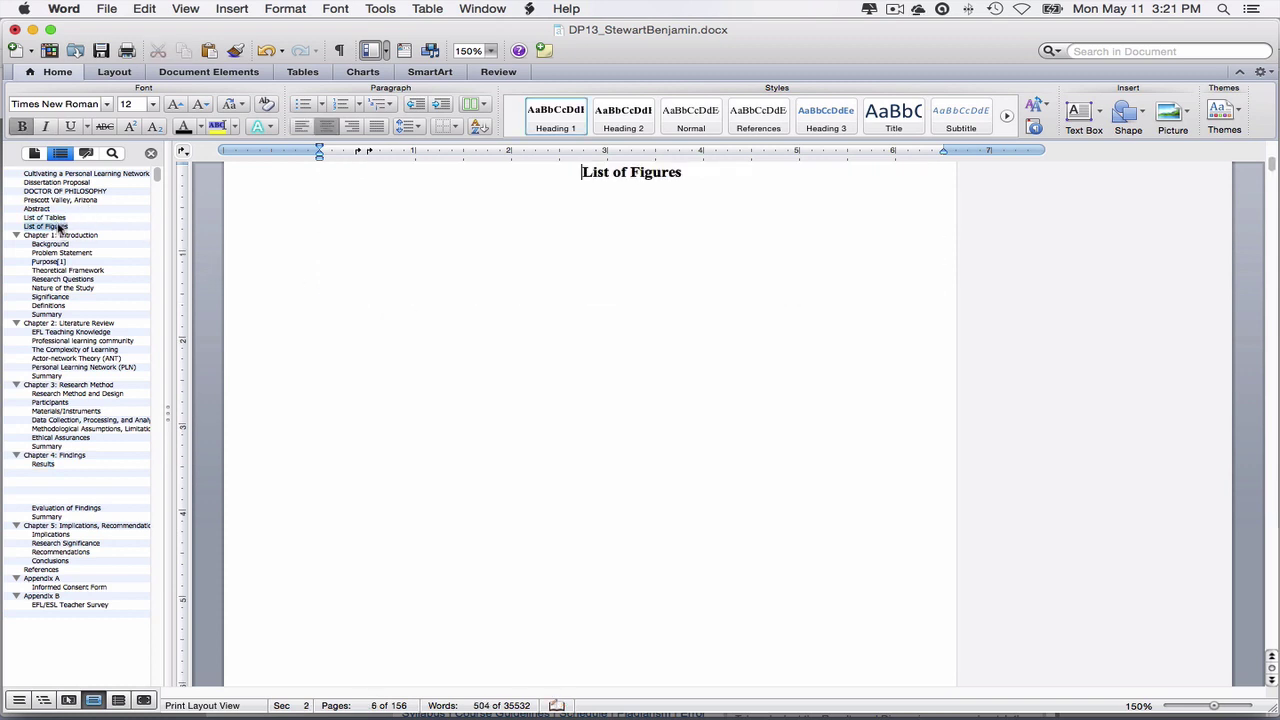
left_click(58, 218)
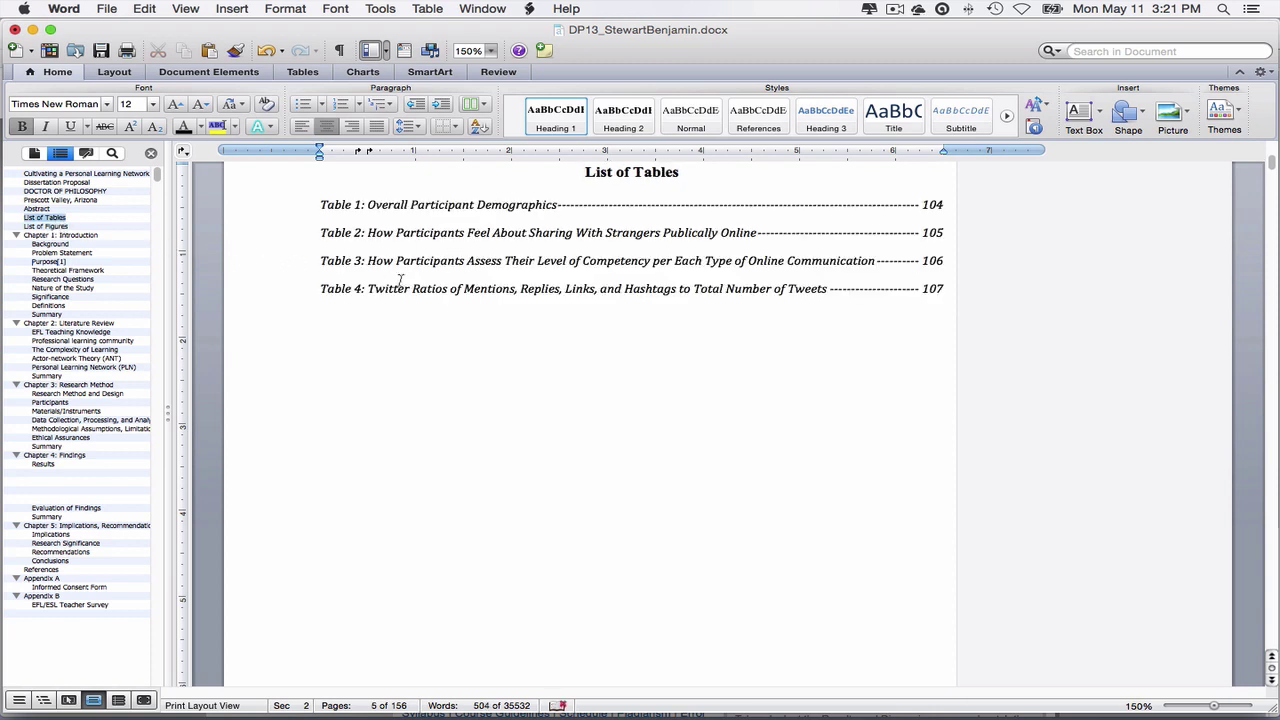
Step: Review the four List of Tables entries (pages 104–107) and place the cursor below Table 4
scroll(438, 298, "up", 15)
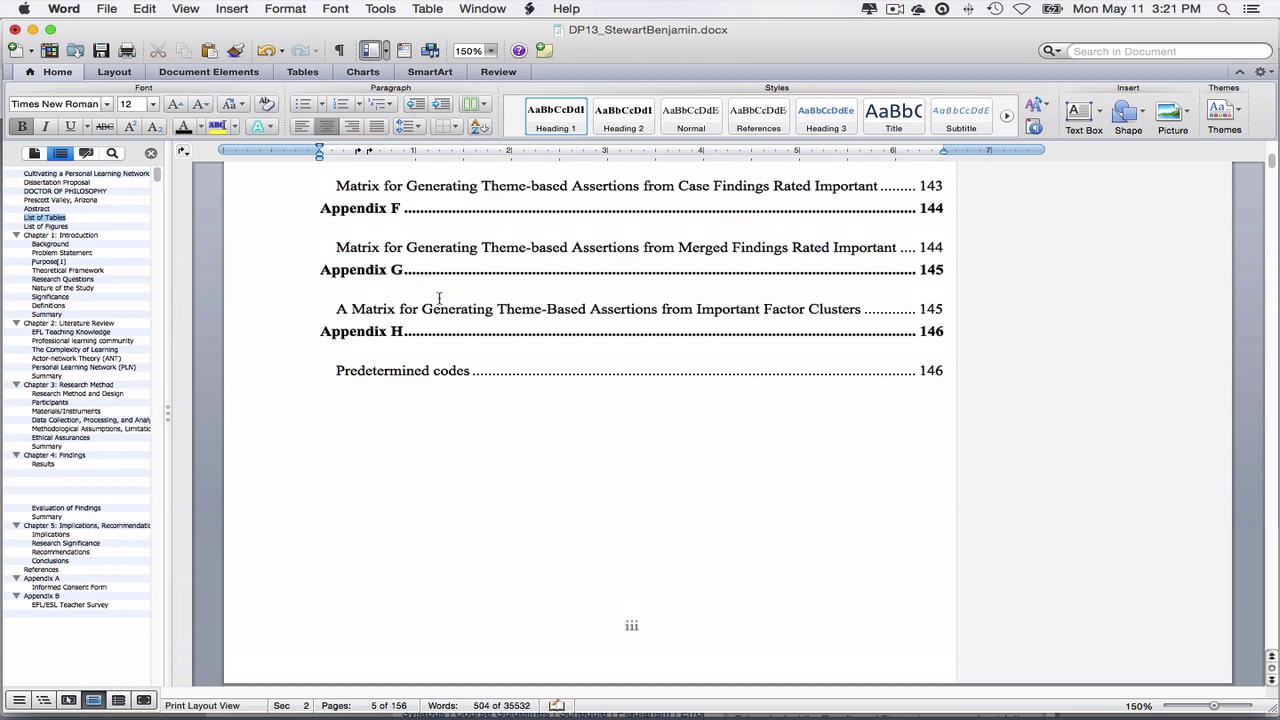
scroll(438, 298, "up", 20)
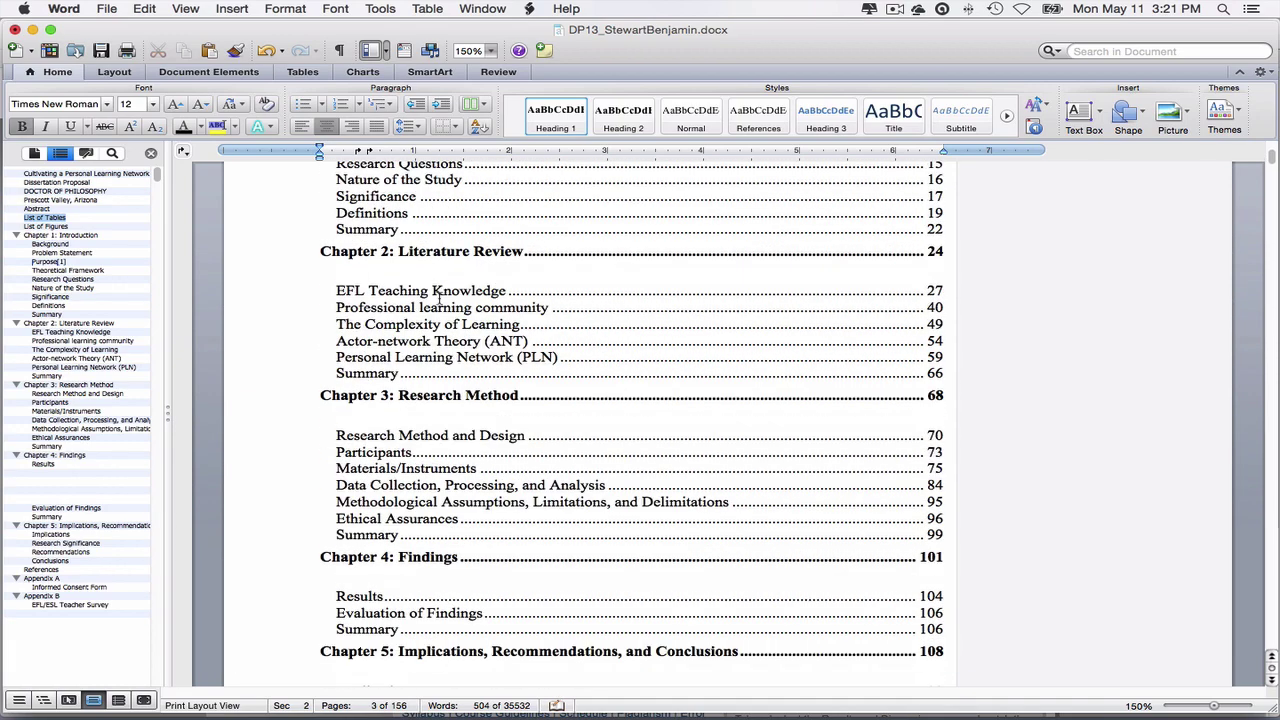
scroll(438, 298, "up", 10)
scroll(438, 298, "down", 7)
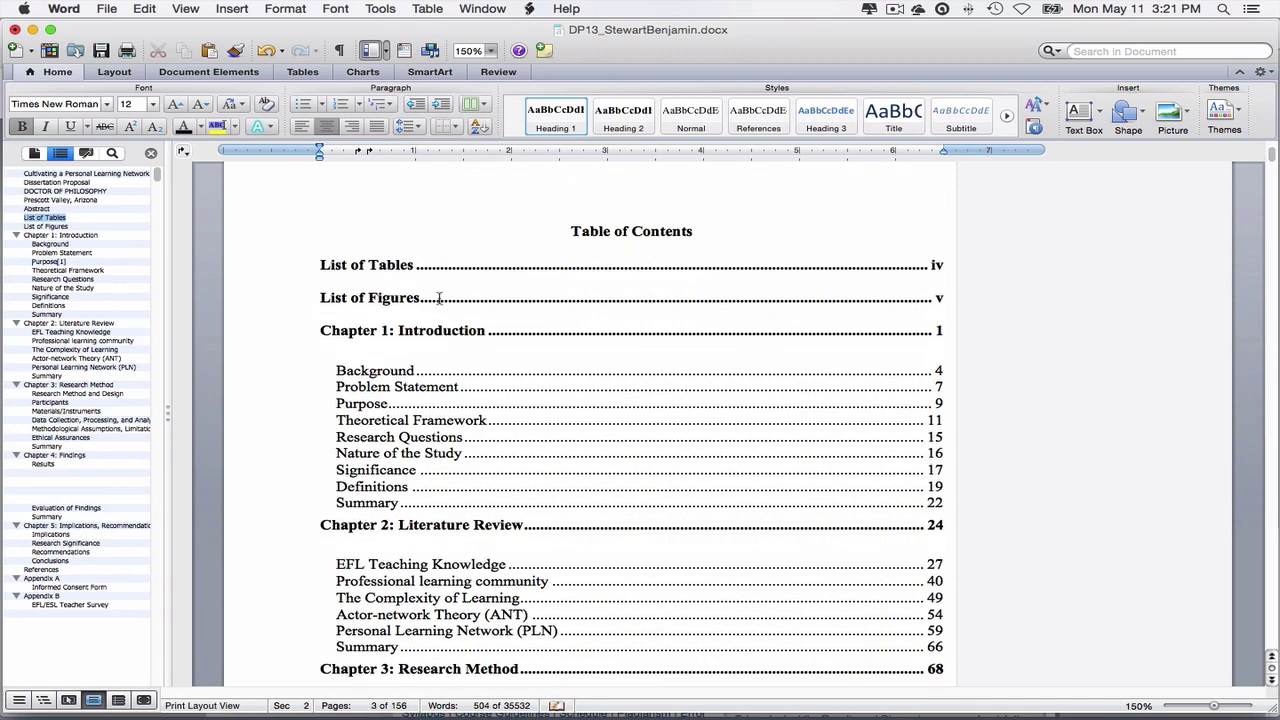
scroll(438, 298, "down", 15)
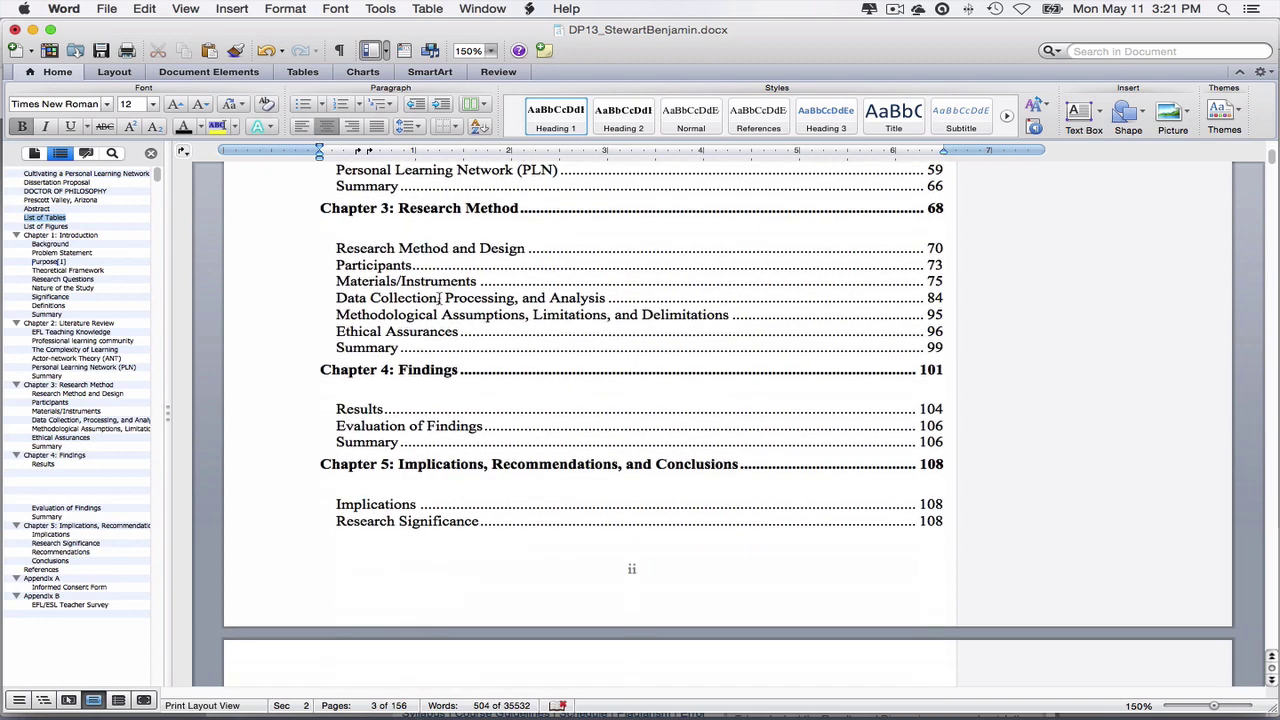
scroll(438, 298, "up", 8)
scroll(438, 298, "up", 5)
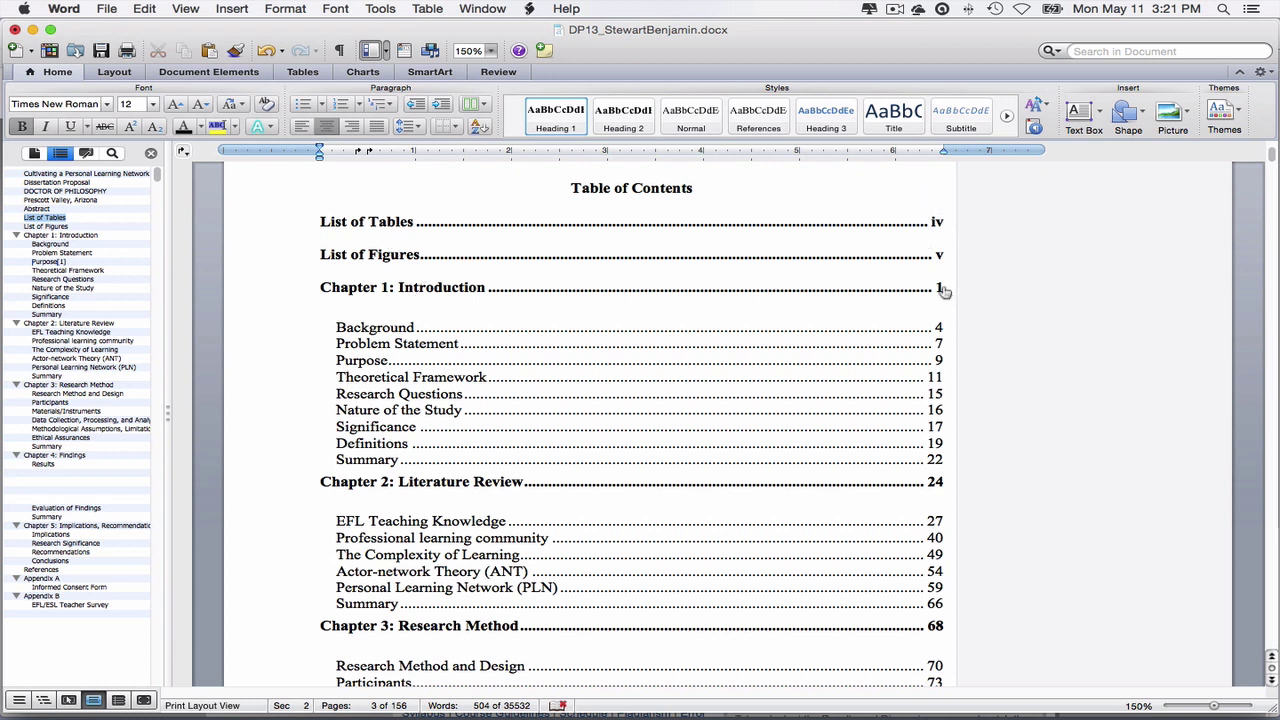
scroll(374, 285, "down", 15)
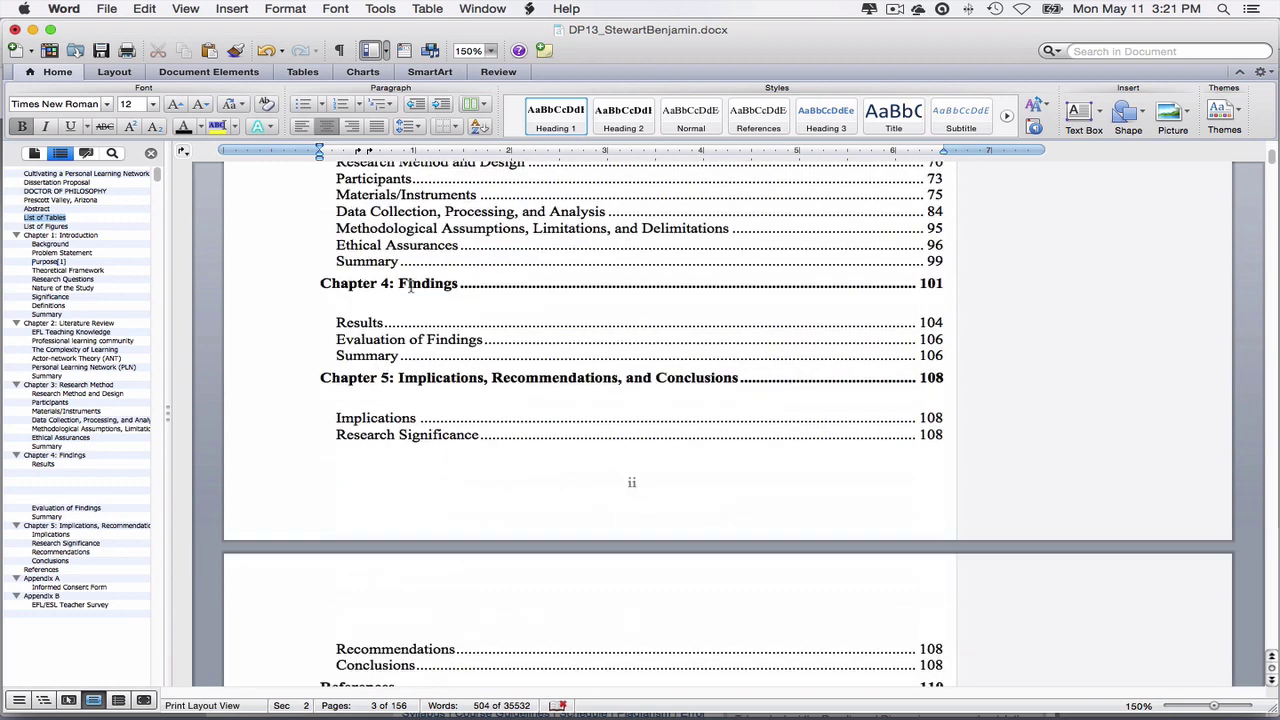
scroll(412, 277, "down", 20)
scroll(412, 285, "up", 5)
left_click(427, 433)
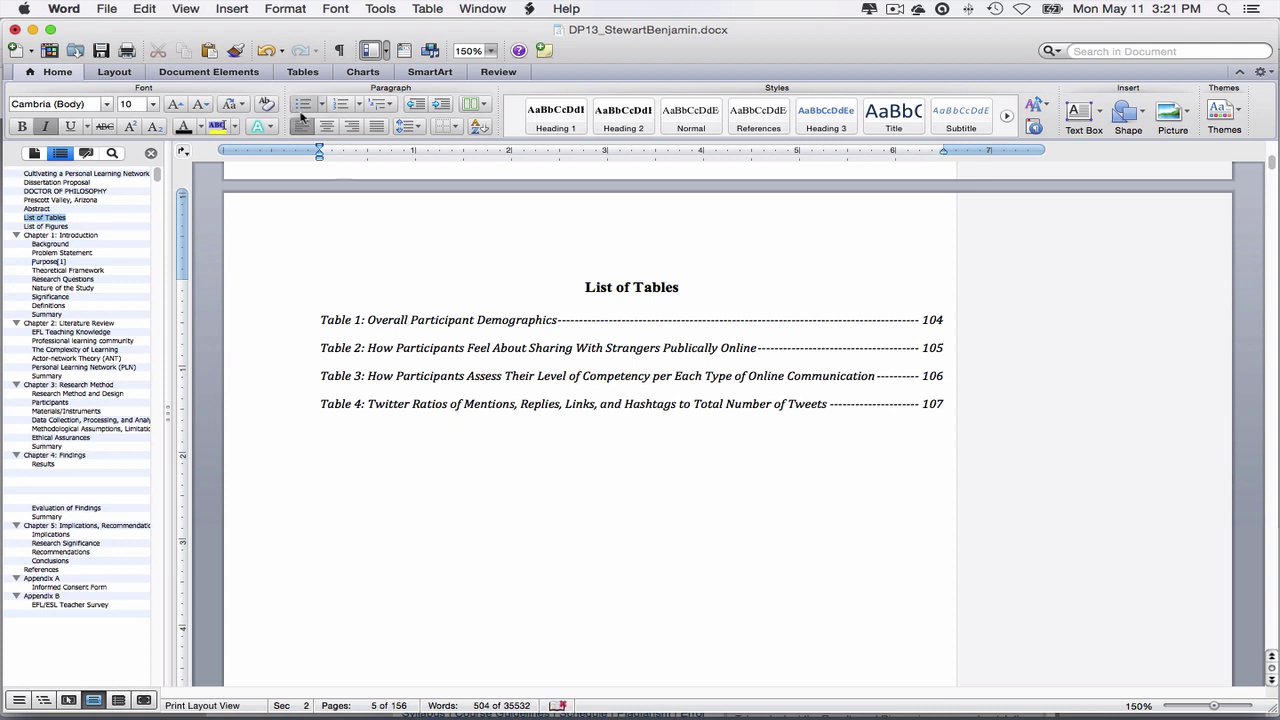
Step: Try deleting the gap before the List of Figures heading, then undo it
left_click(302, 127)
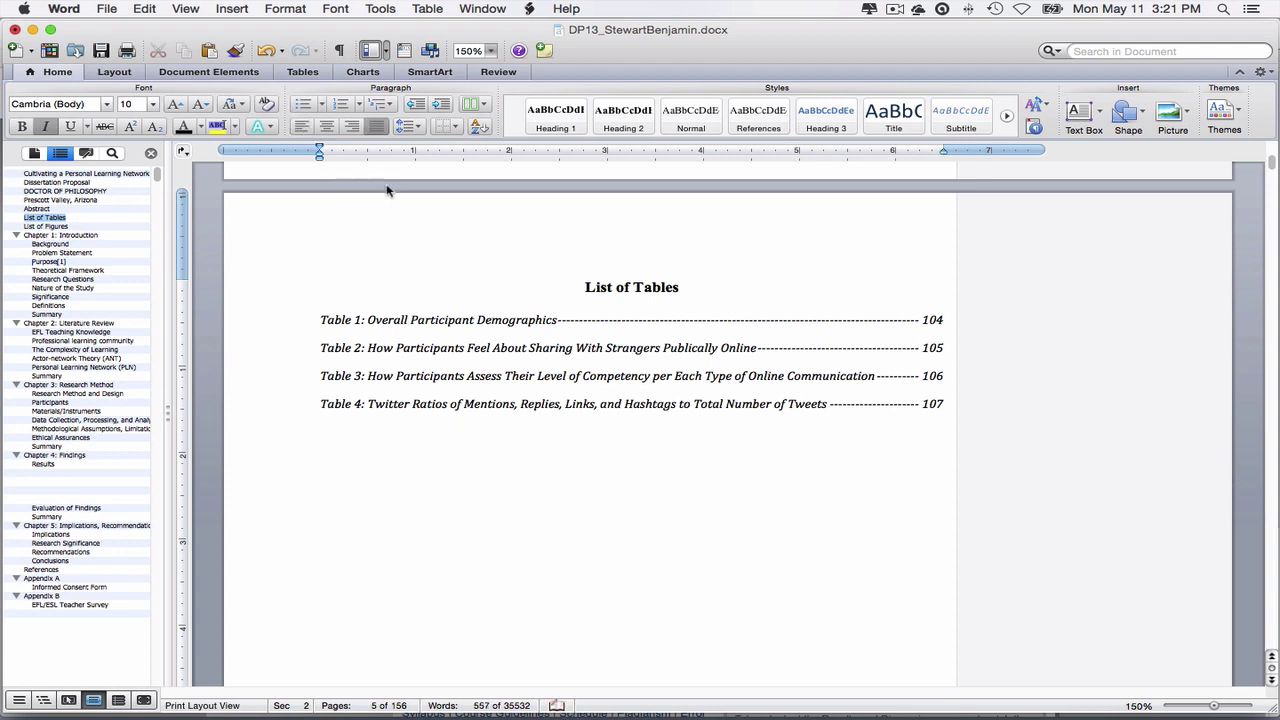
key("Delete")
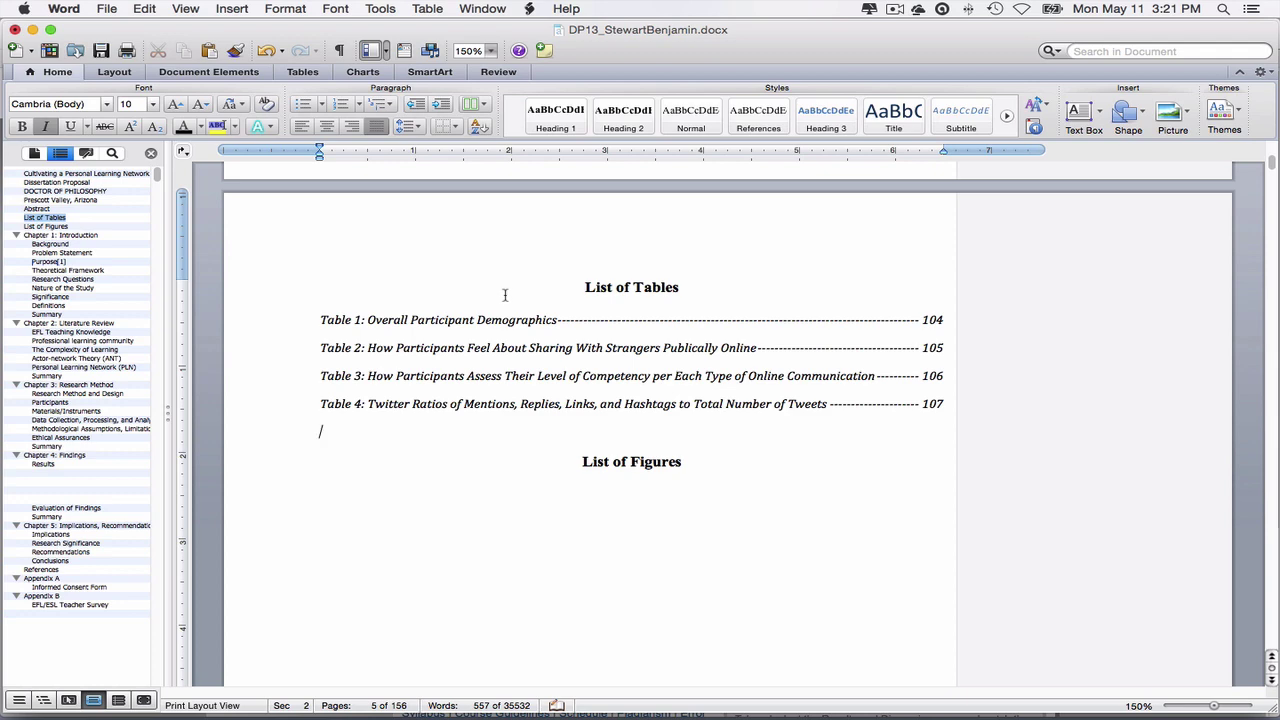
key("super+z")
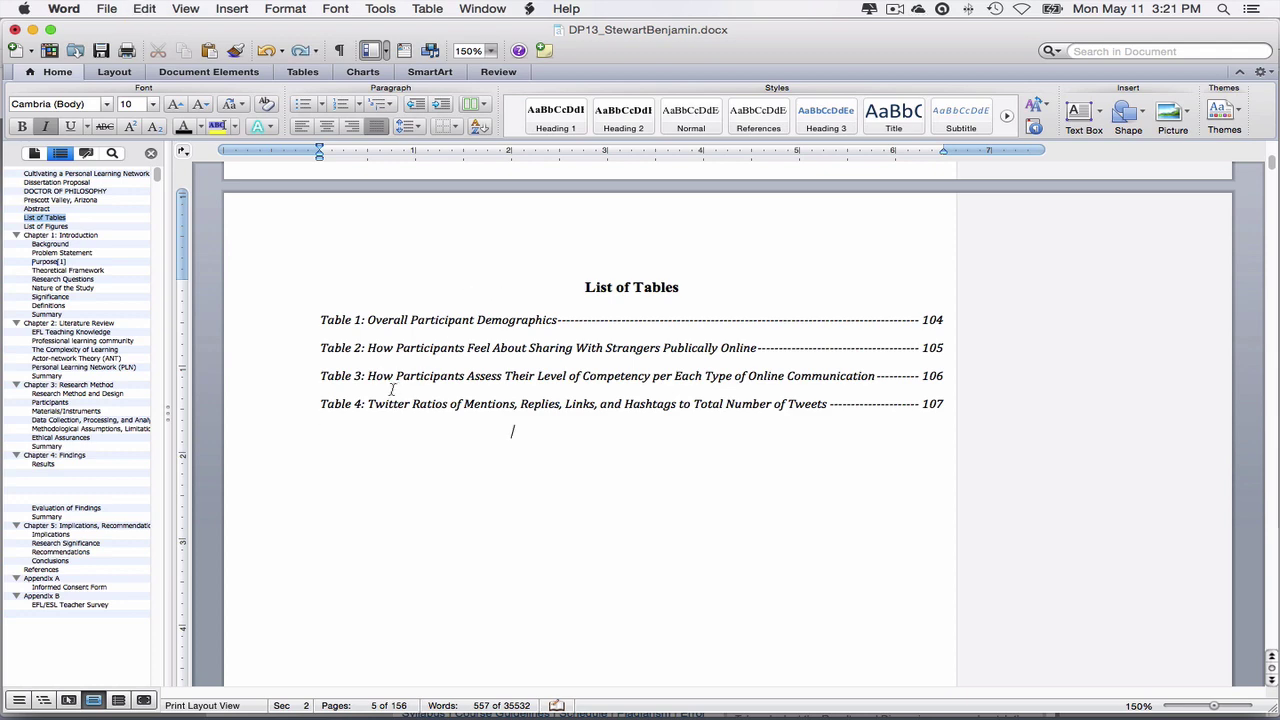
Step: In Index and Tables' Table of Figures, set caption label Table, Distinctive format and solid leader
left_click(236, 12)
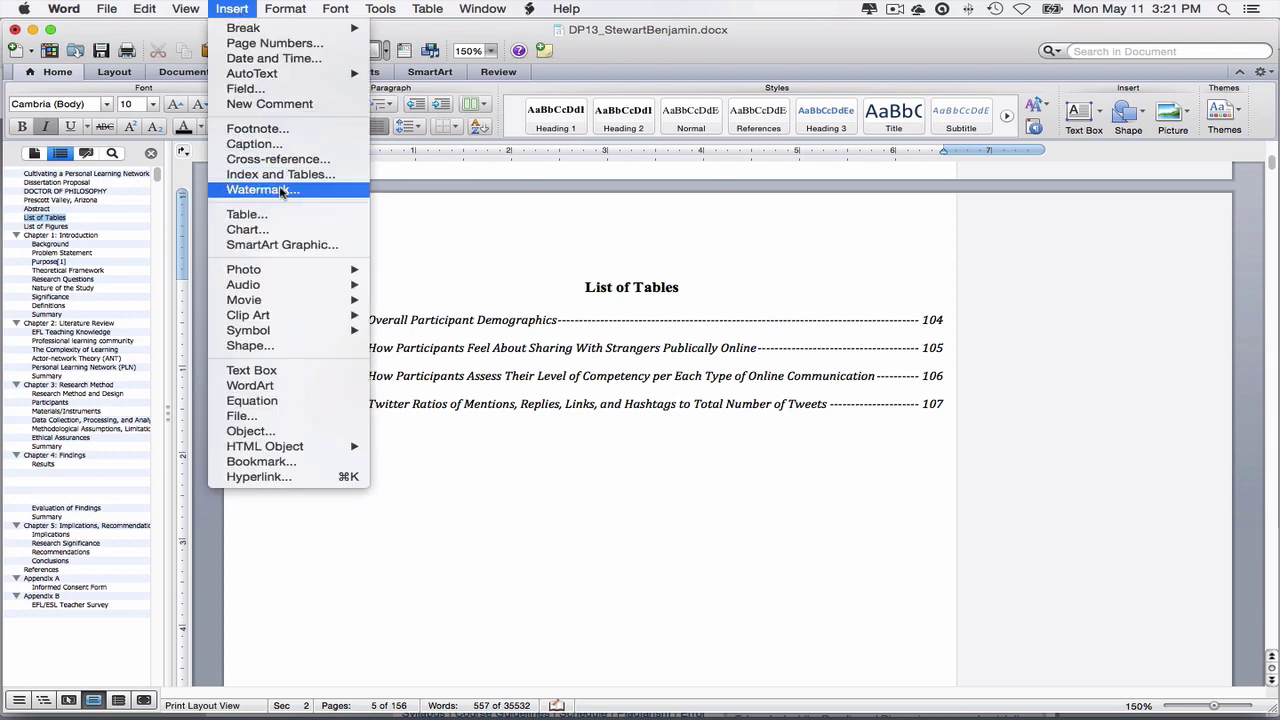
left_click(282, 175)
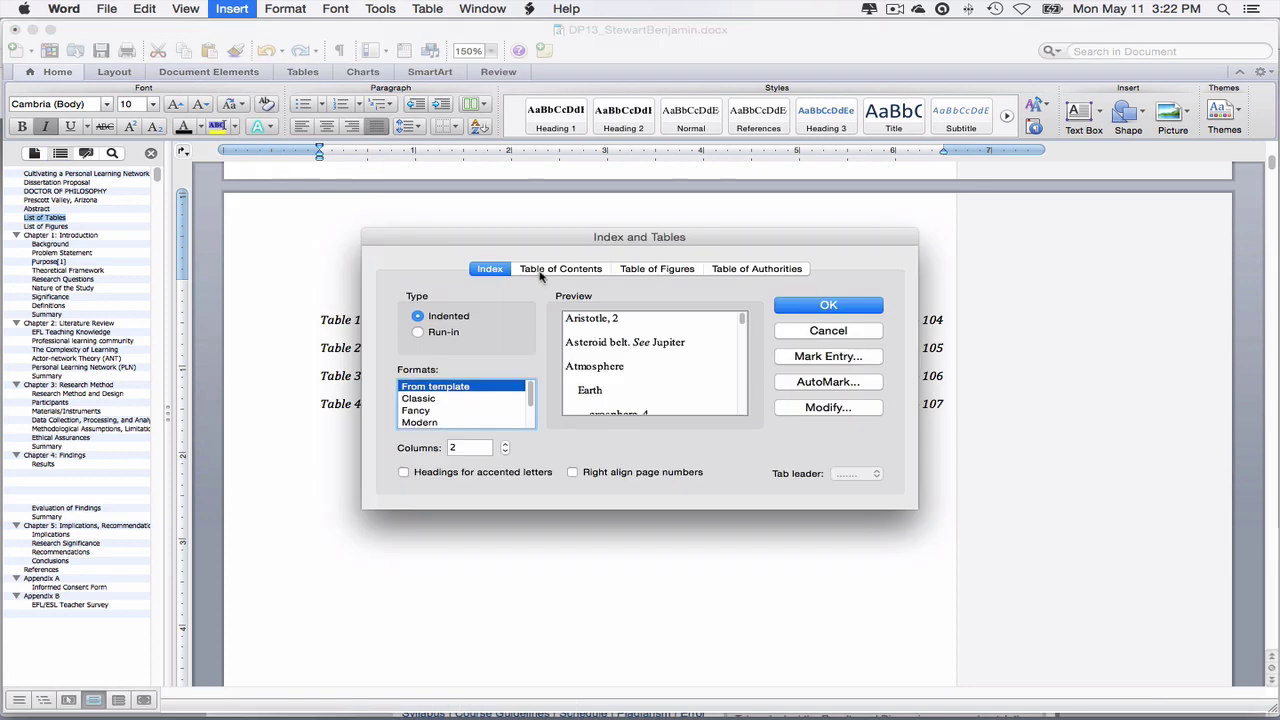
left_click(652, 270)
left_click(451, 337)
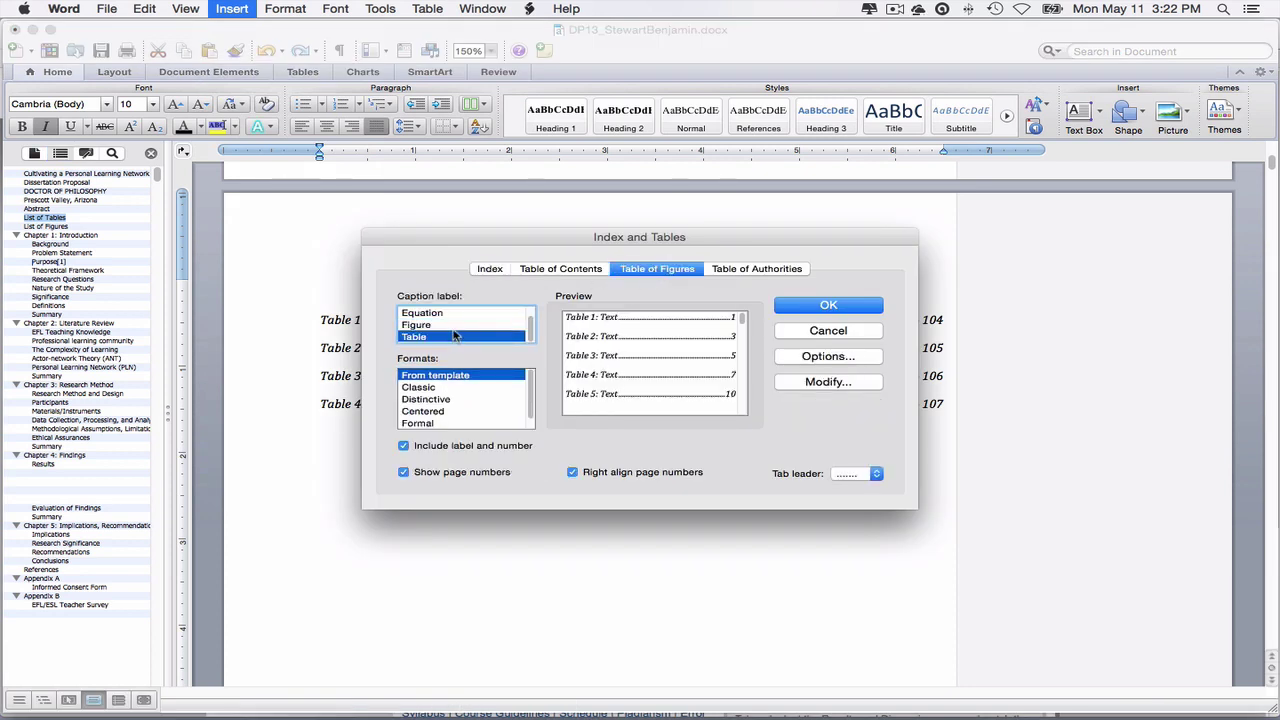
left_click(424, 327)
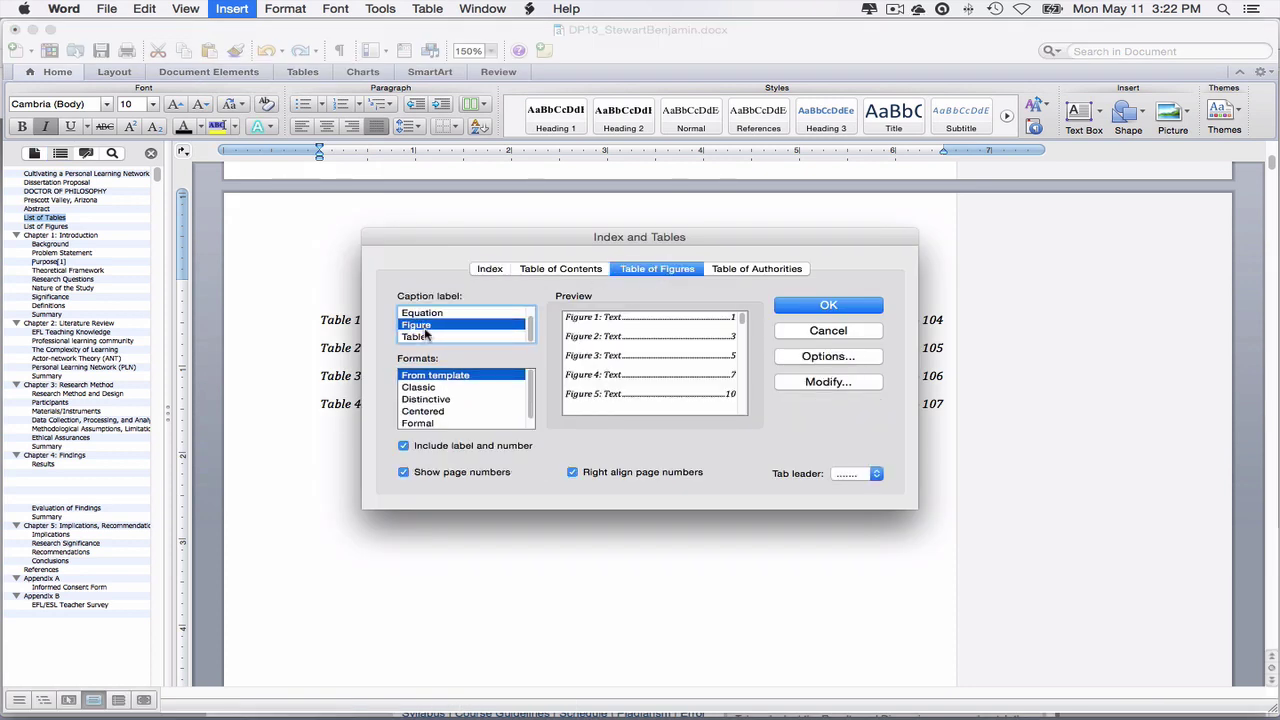
left_click(427, 337)
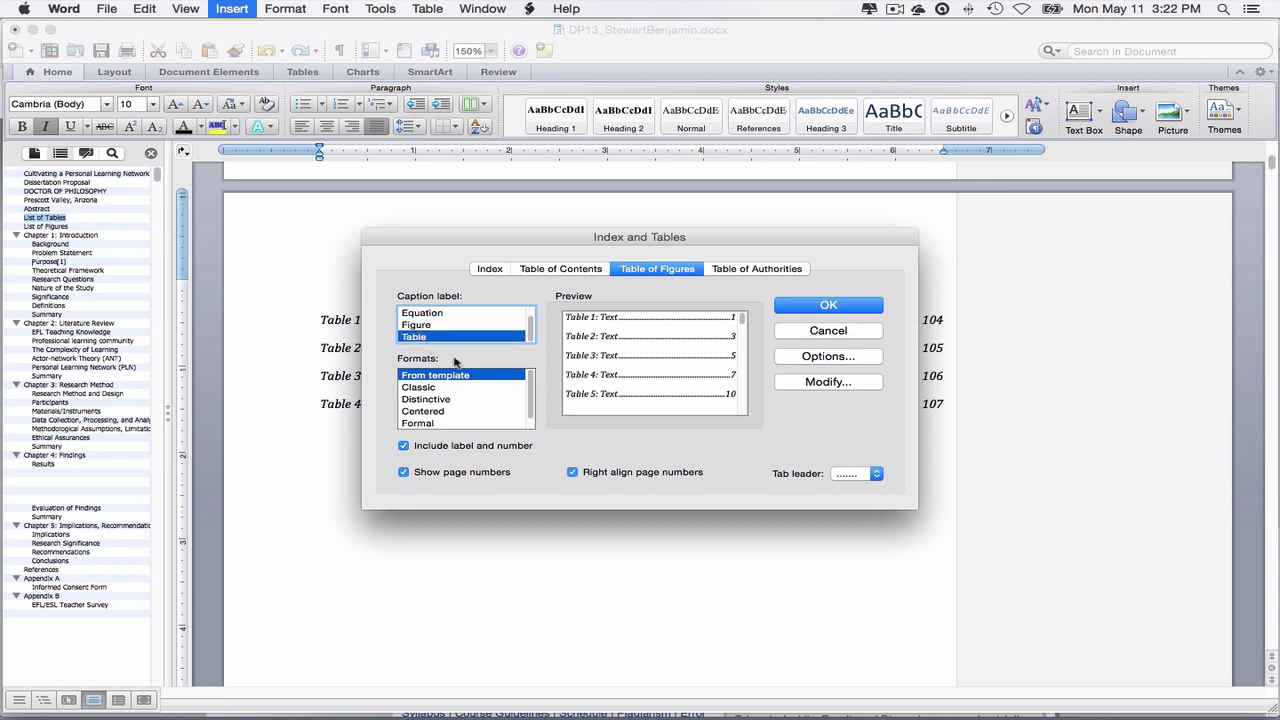
scroll(445, 405, "down", 1)
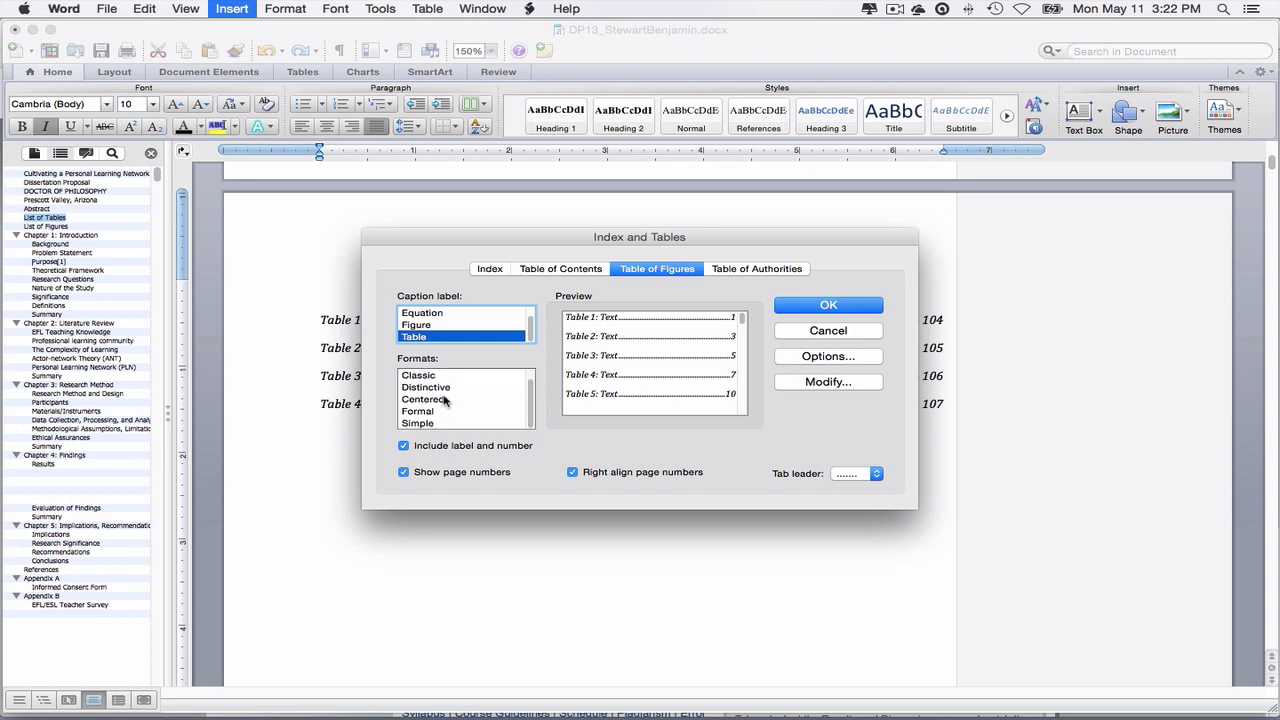
left_click(438, 388)
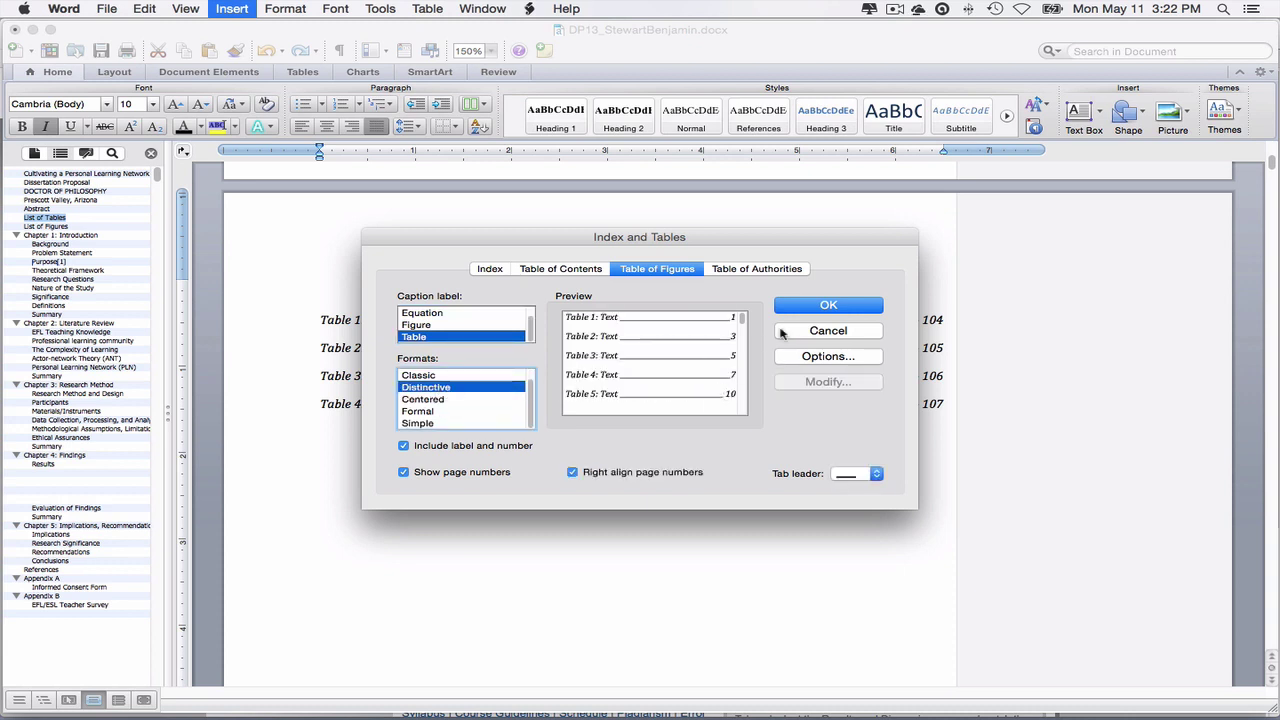
left_click(874, 477)
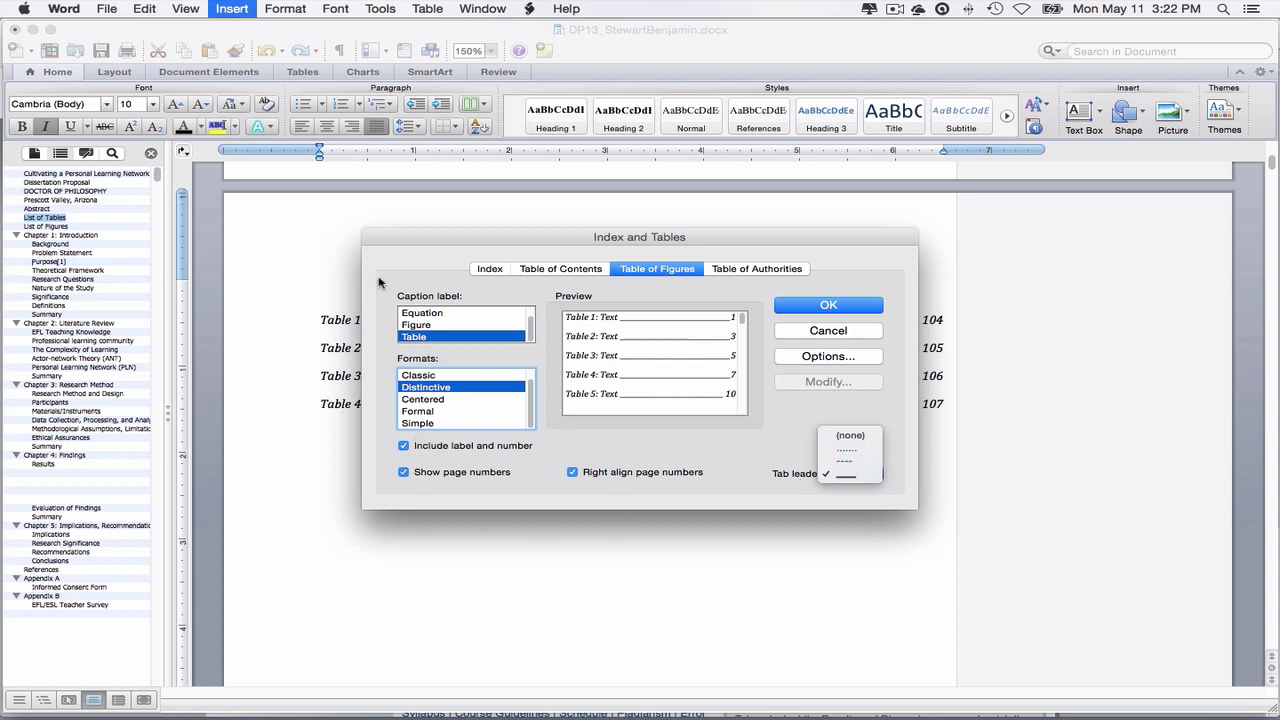
left_click(300, 268)
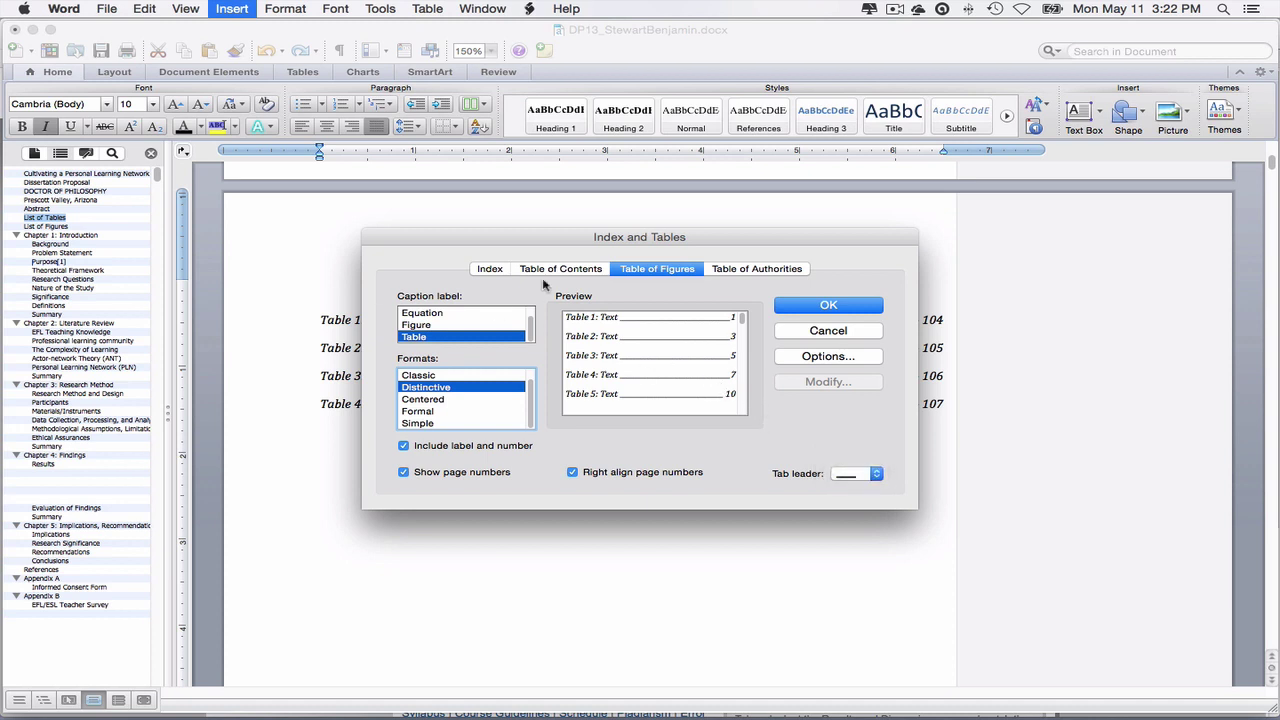
key("Escape")
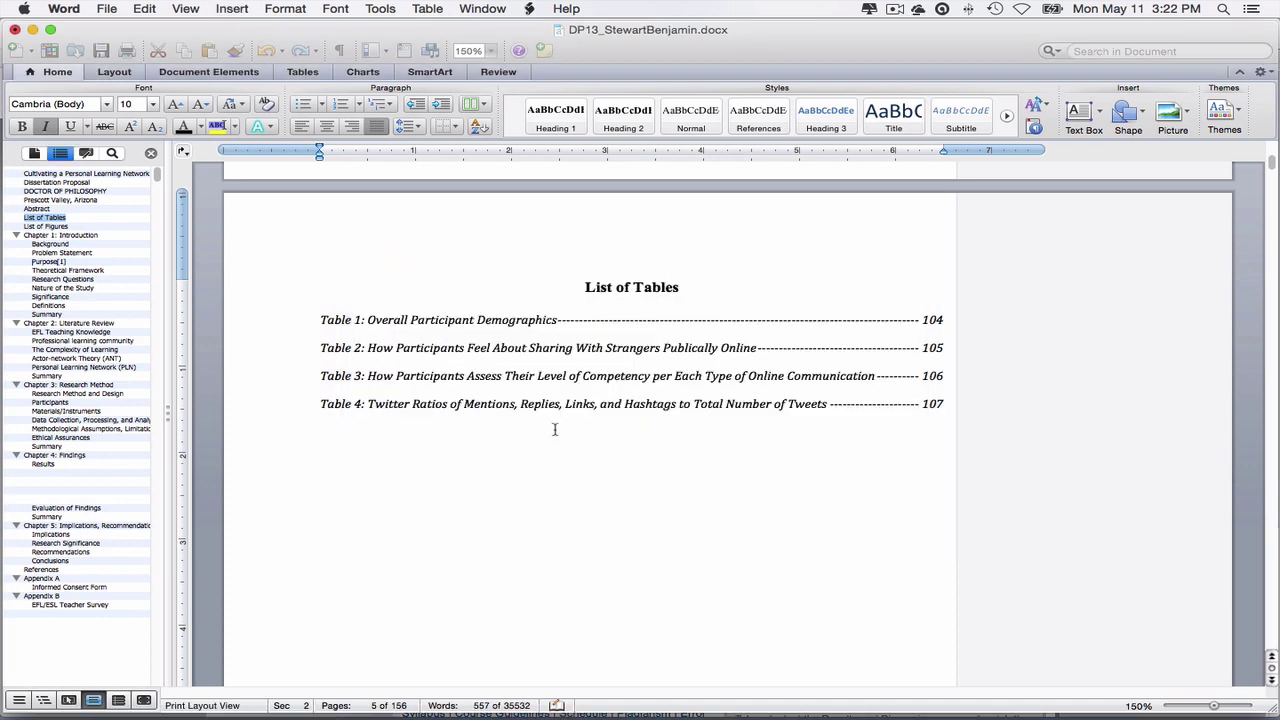
left_click_drag(318, 320, 940, 404)
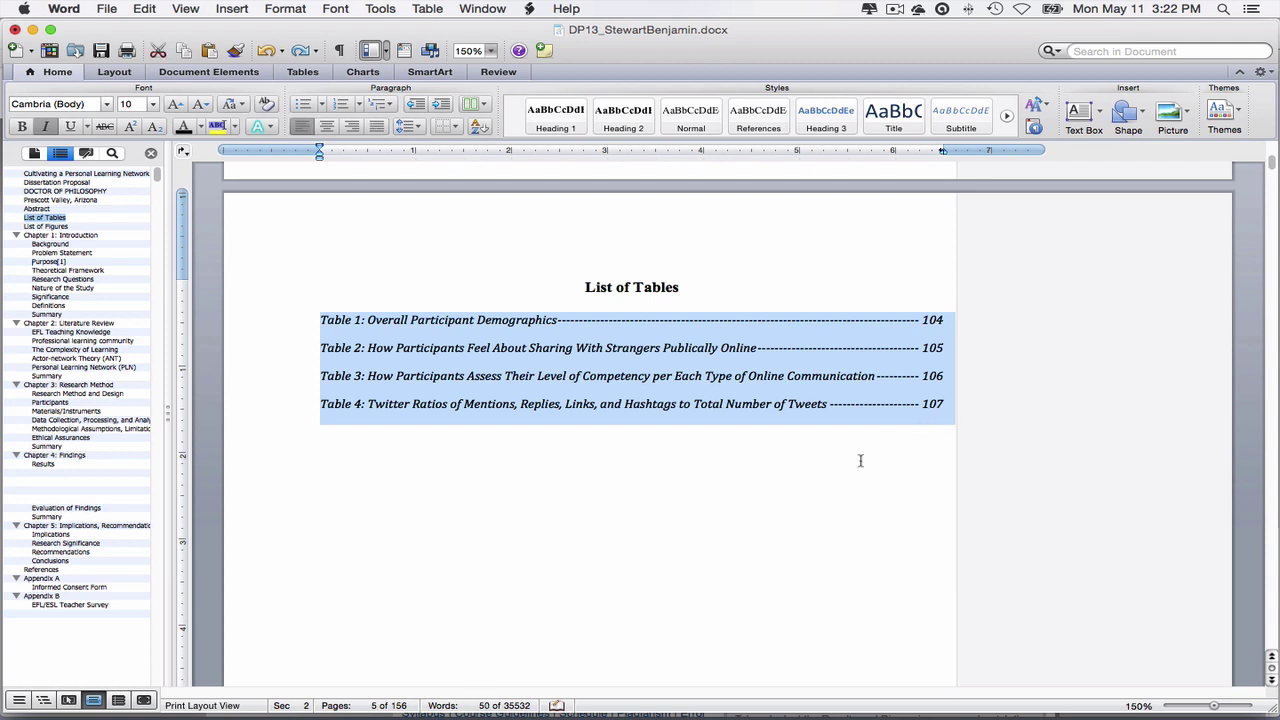
left_click(440, 348)
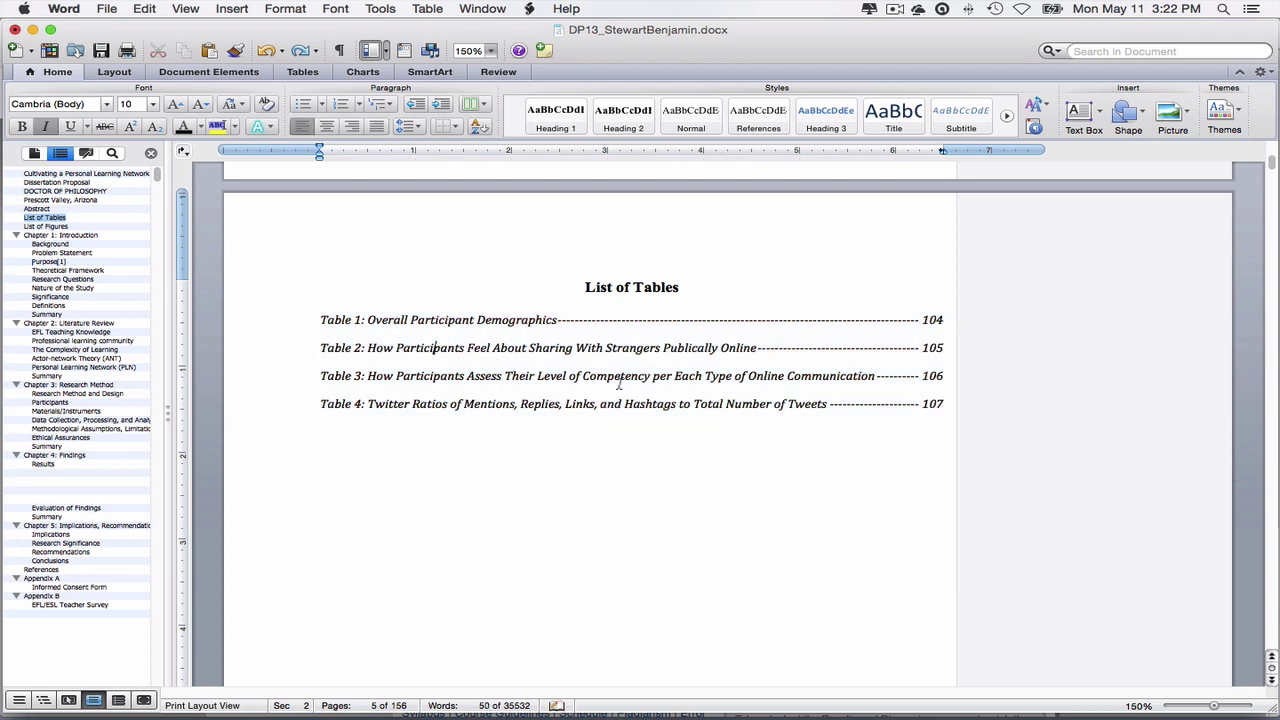
left_click(556, 320)
left_click_drag(735, 323, 835, 330)
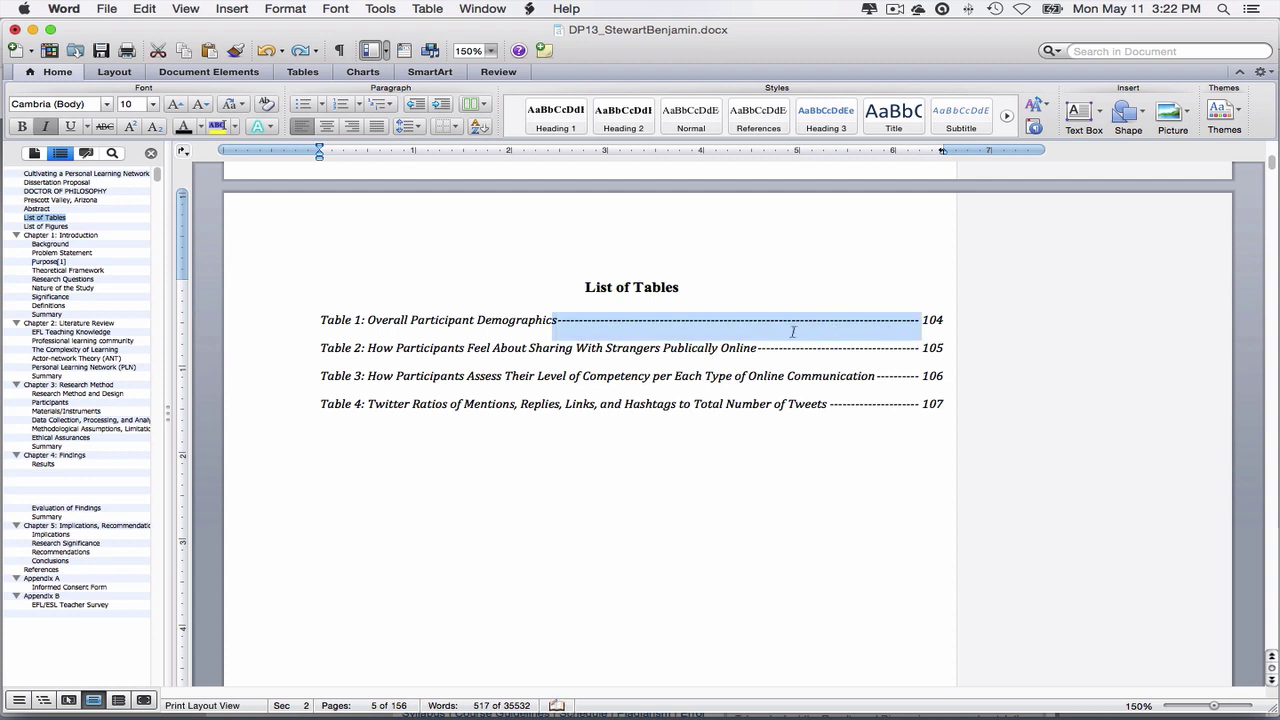
left_click(547, 320)
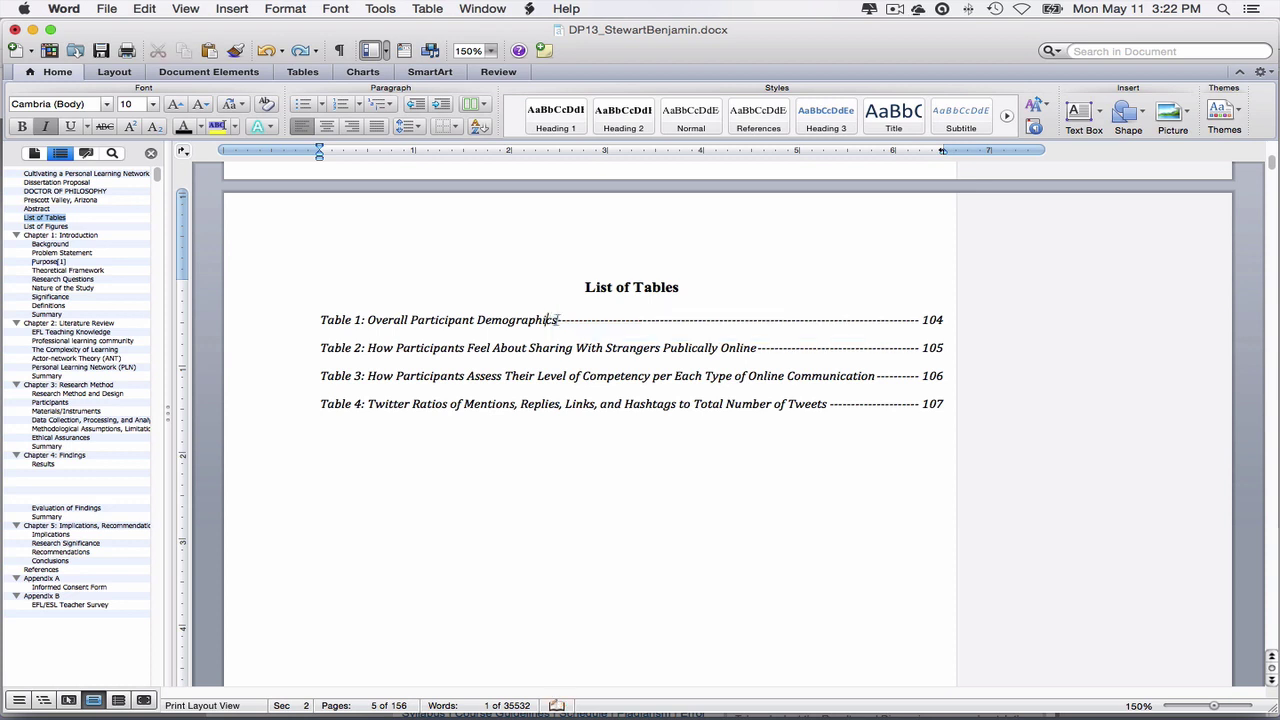
left_click(559, 320)
right_click(641, 358)
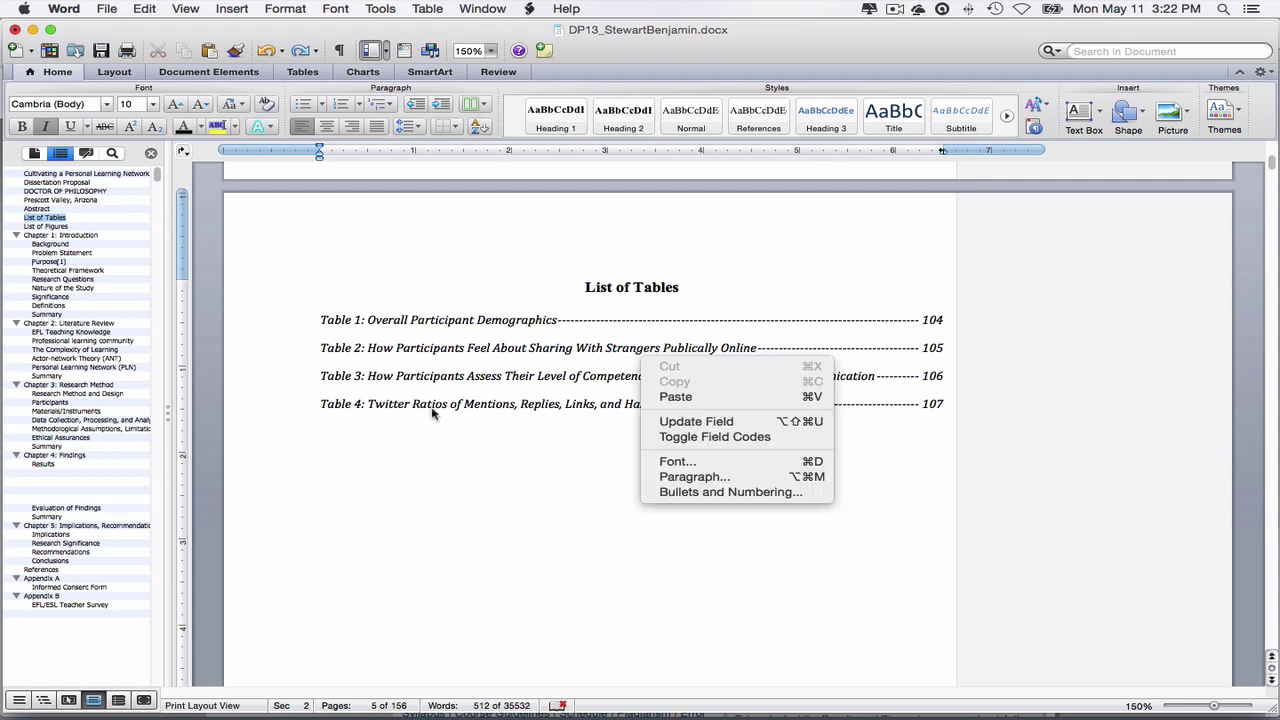
left_click(520, 410)
right_click(516, 367)
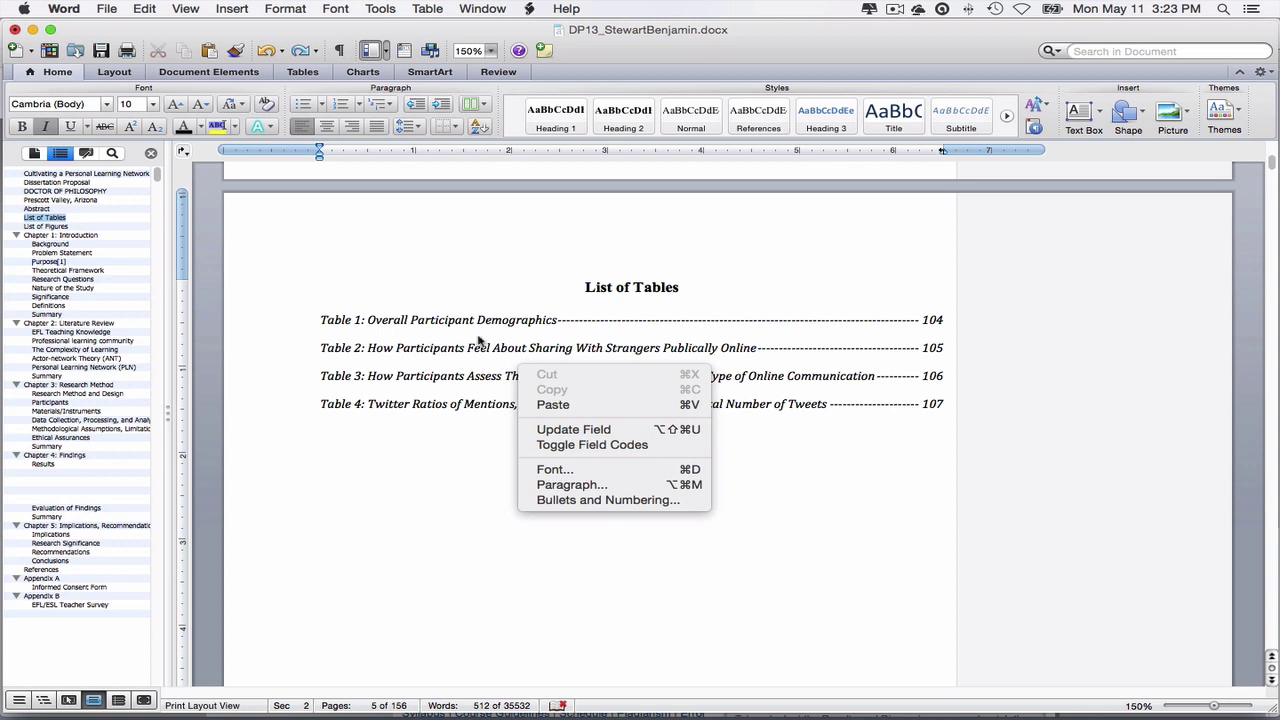
left_click(442, 377)
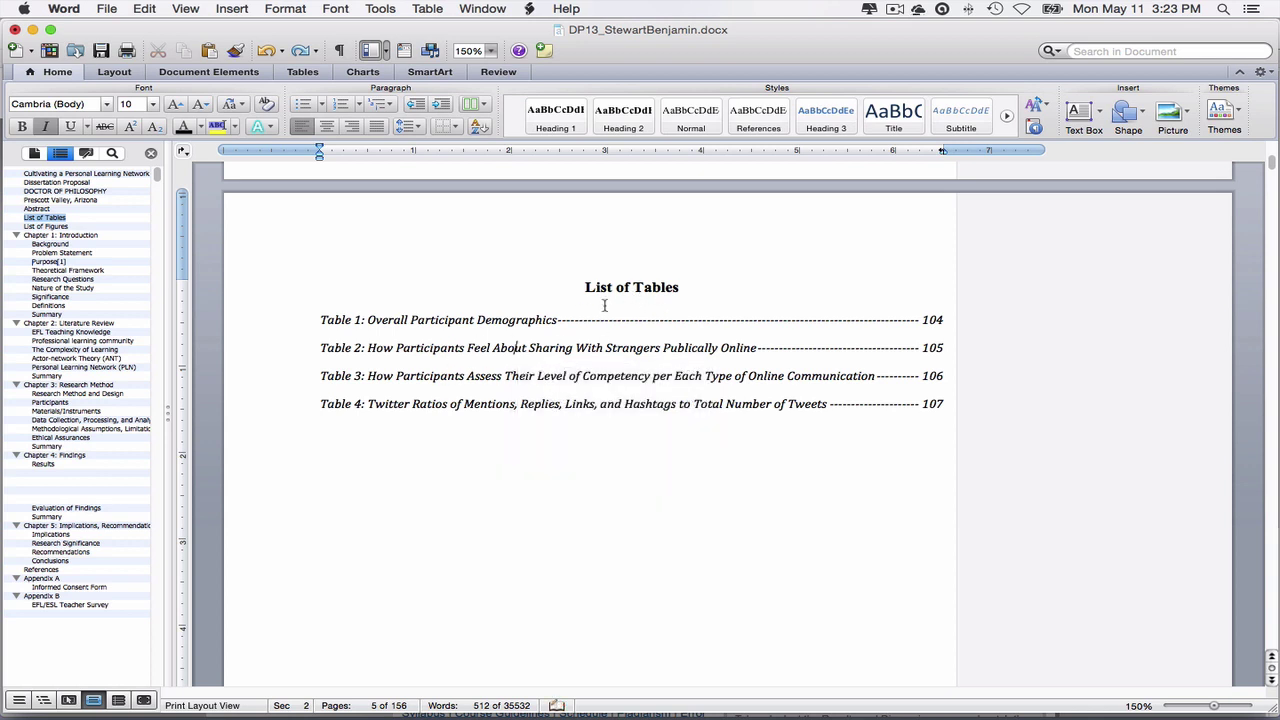
Step: Scroll down past the List of Figures page to the Chapter 1: Introduction heading on page 1
scroll(323, 331, "up", 3)
scroll(340, 337, "down", 1)
scroll(354, 343, "up", 10)
scroll(355, 343, "down", 15)
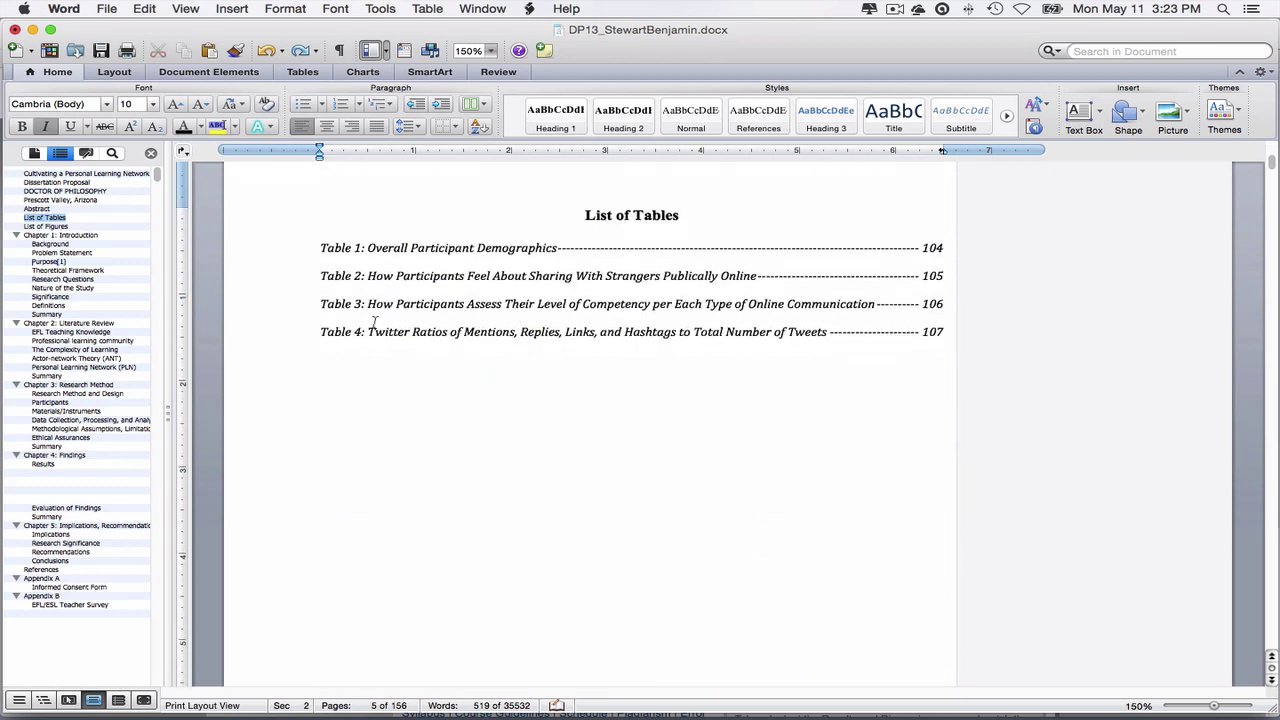
scroll(367, 328, "down", 3)
scroll(360, 320, "up", 15)
scroll(361, 320, "down", 15)
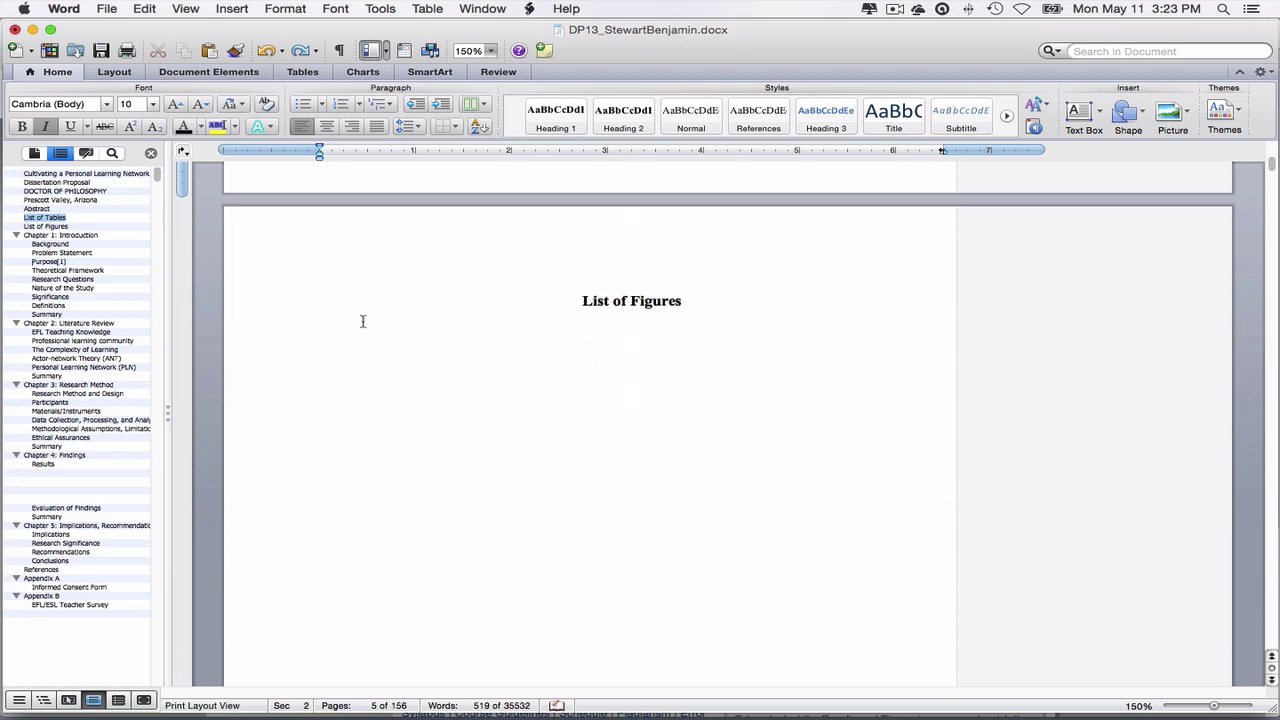
scroll(363, 321, "down", 15)
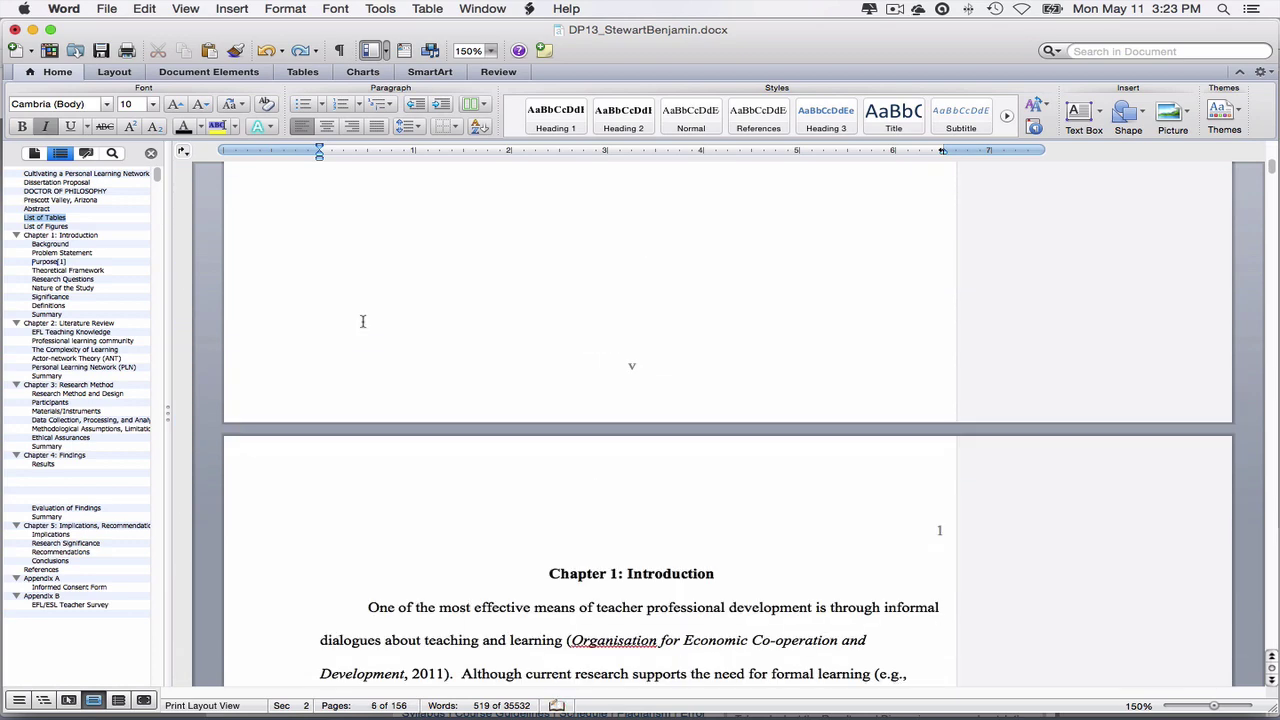
scroll(363, 321, "down", 2)
scroll(363, 321, "up", 10)
scroll(363, 321, "down", 5)
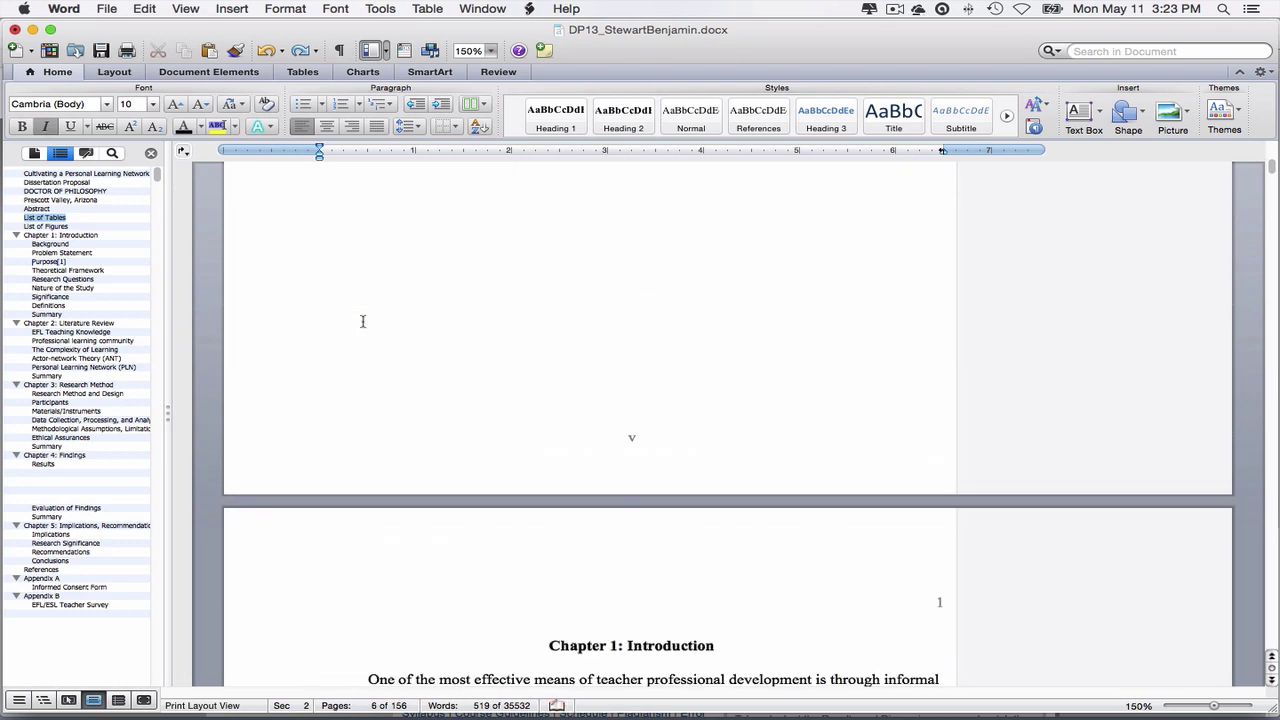
scroll(363, 321, "down", 10)
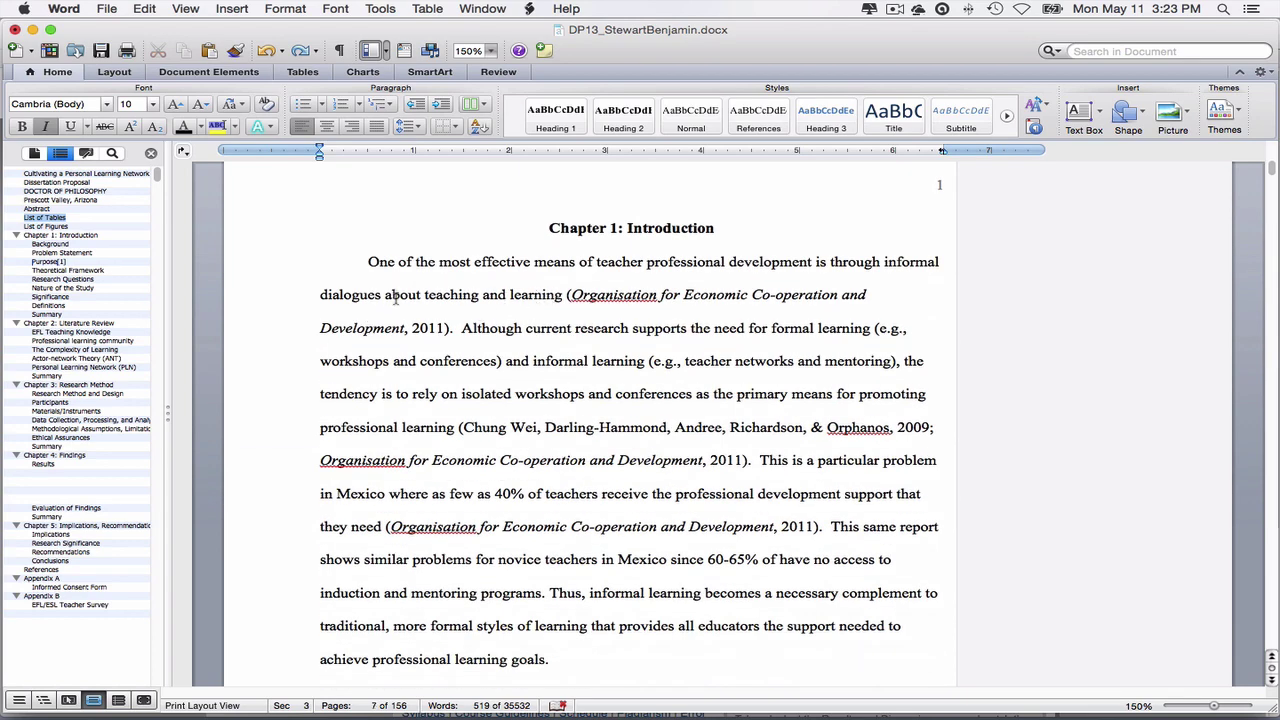
Step: Select the Chapter 1 heading, then scroll up to the List of Tables ending with Table 4 on page 107
left_click_drag(550, 229, 713, 228)
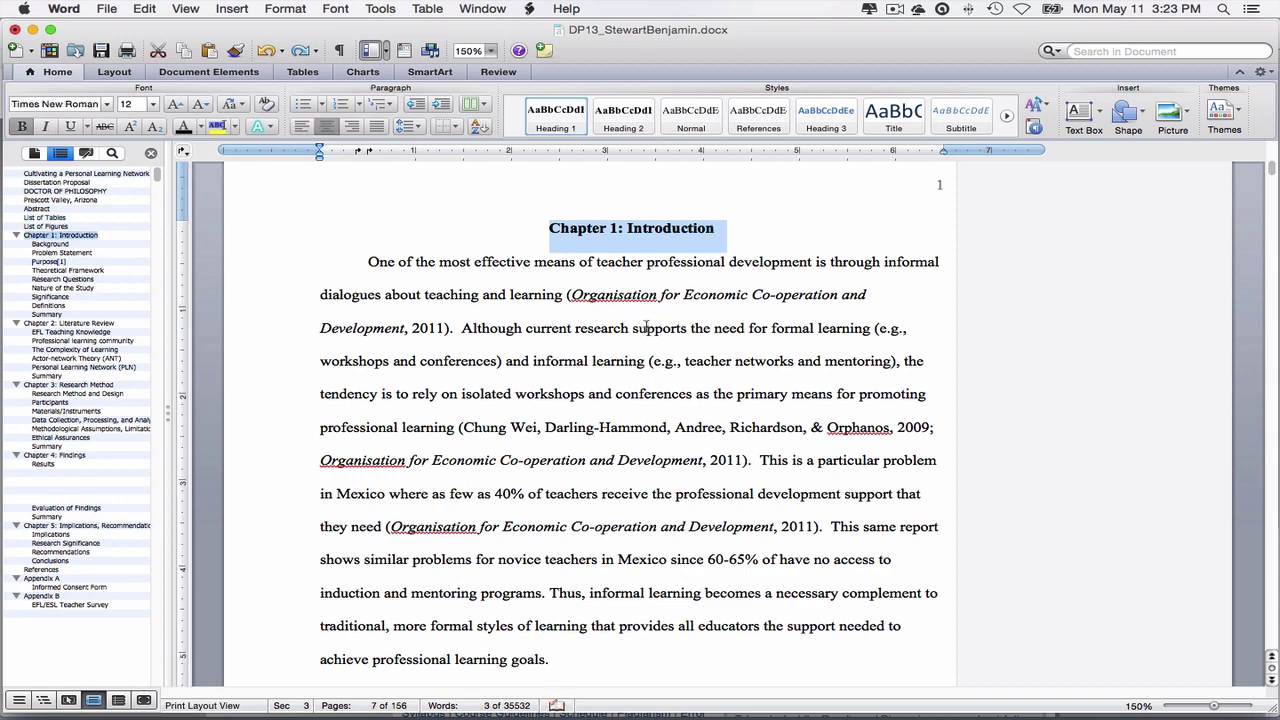
scroll(487, 310, "up", 3)
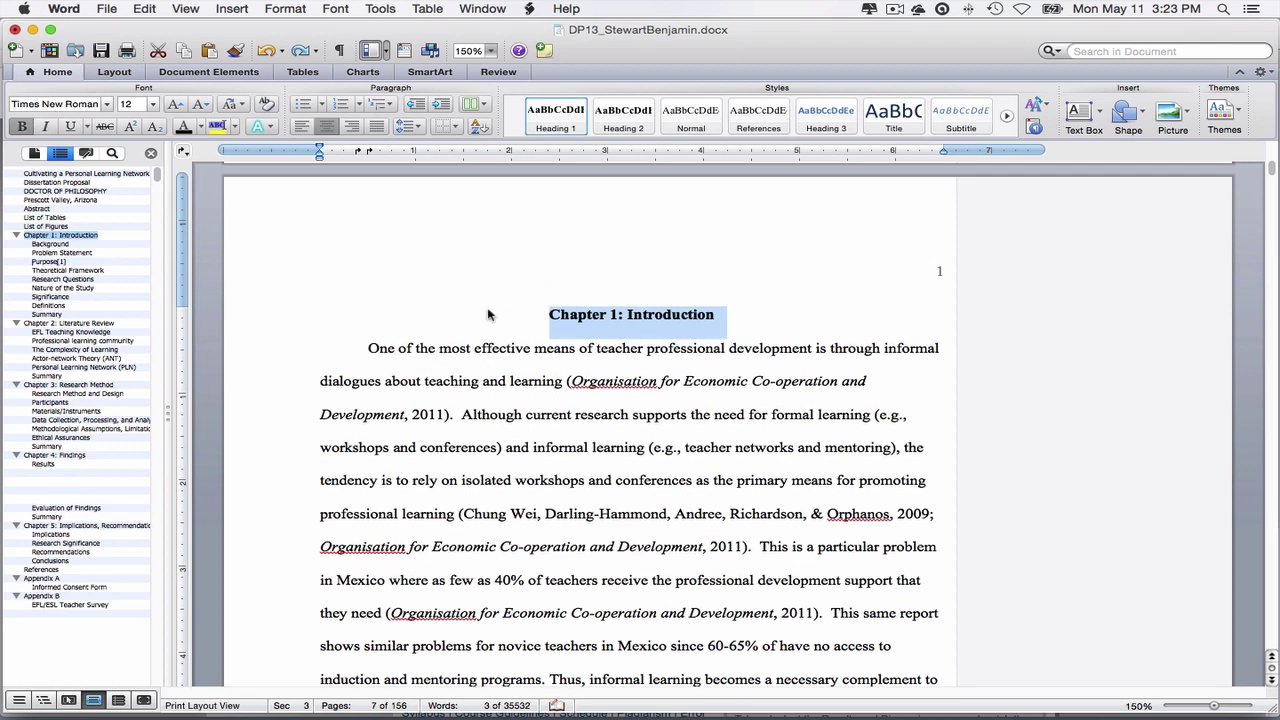
scroll(487, 312, "up", 10)
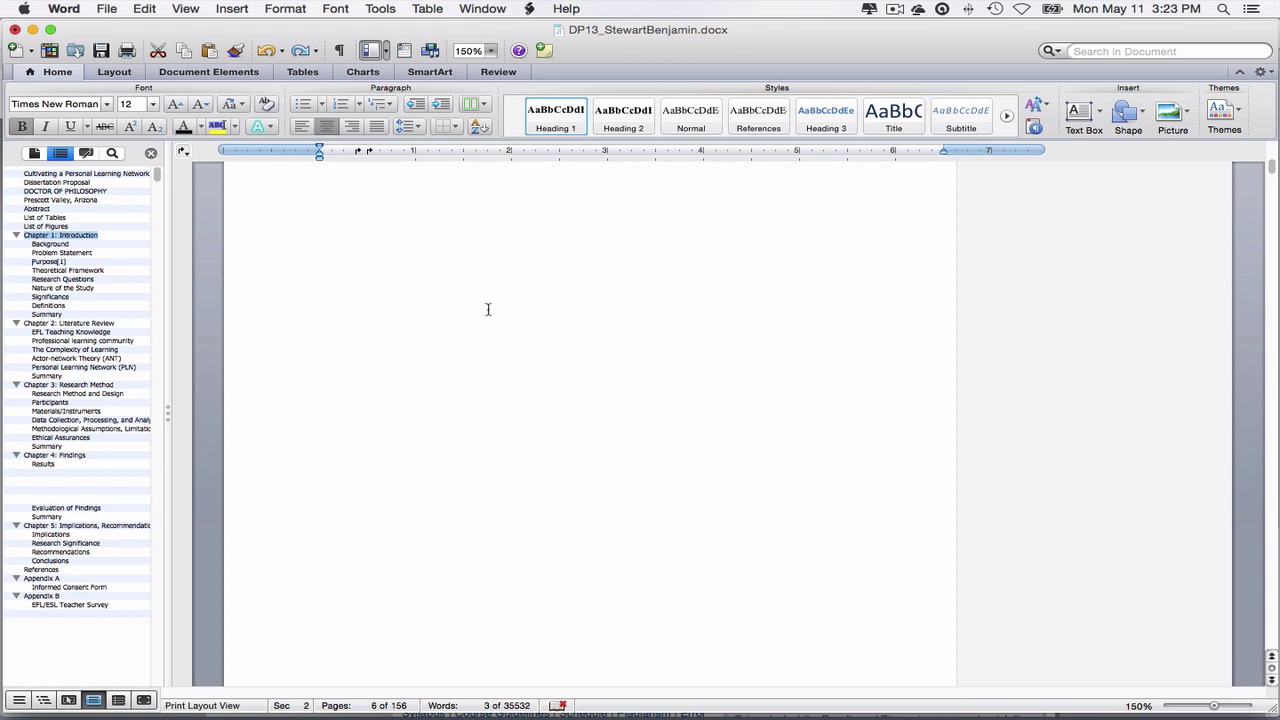
scroll(487, 309, "up", 5)
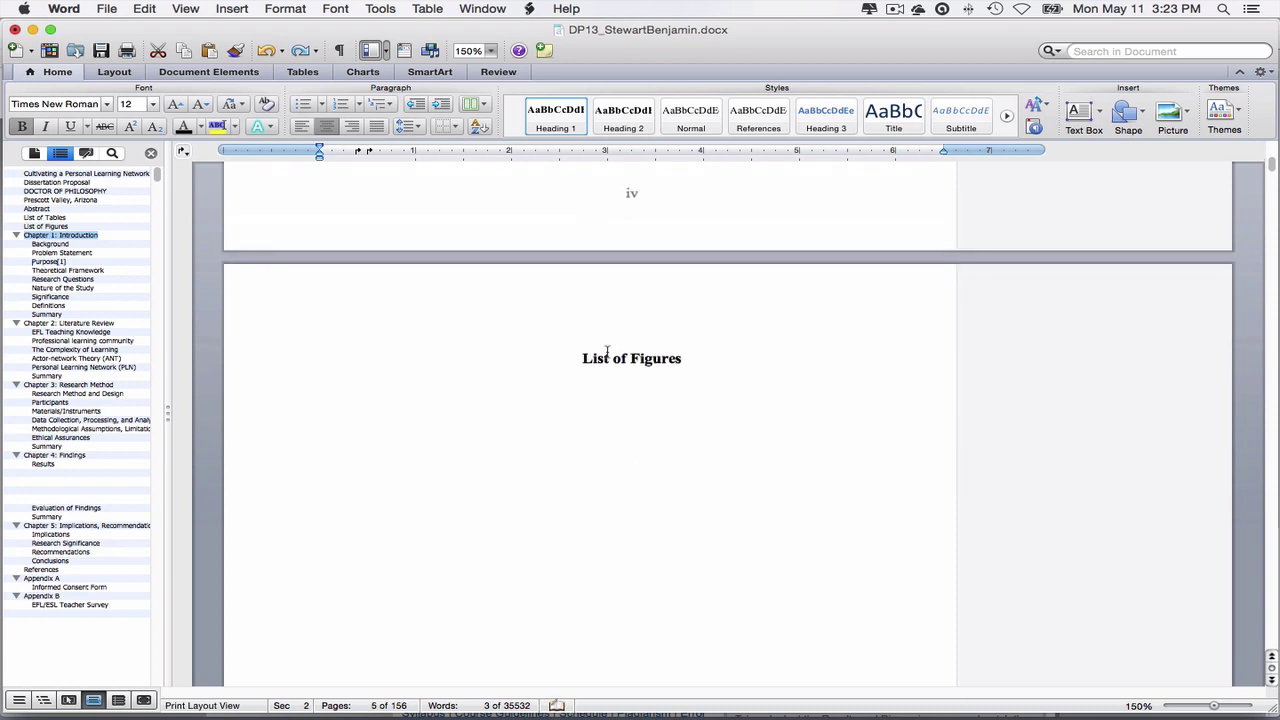
scroll(586, 350, "up", 5)
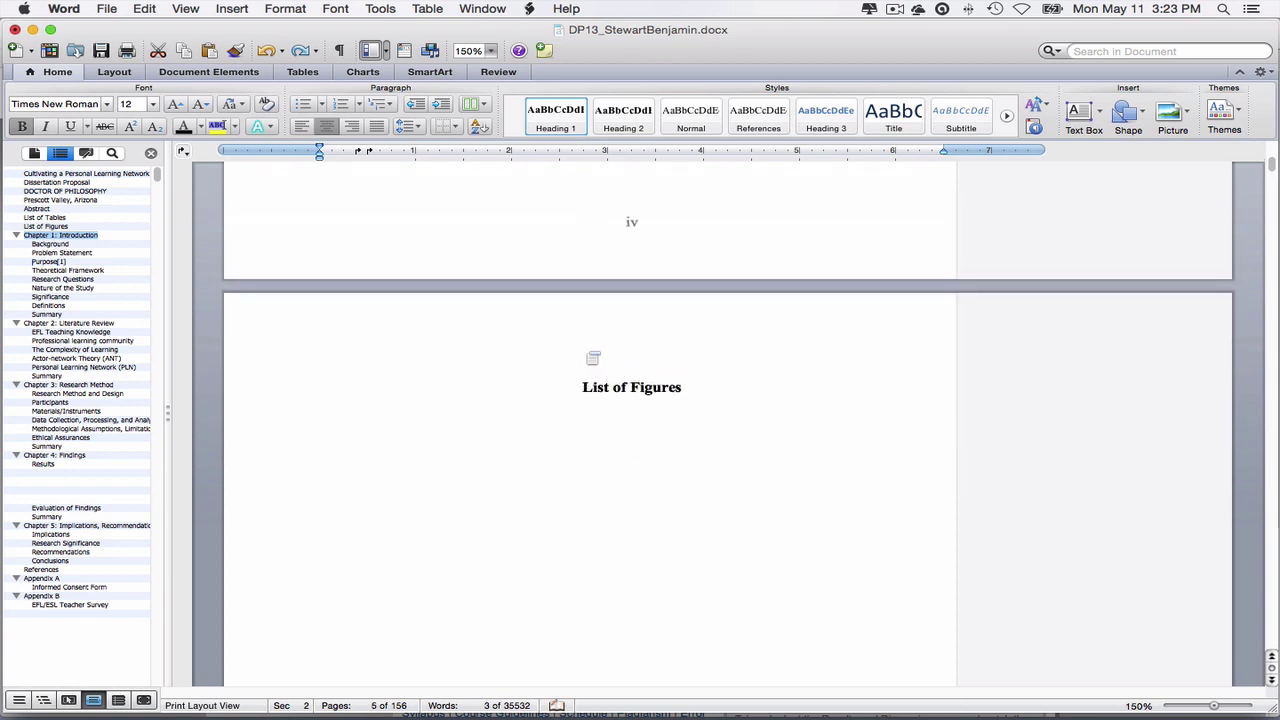
scroll(626, 374, "up", 10)
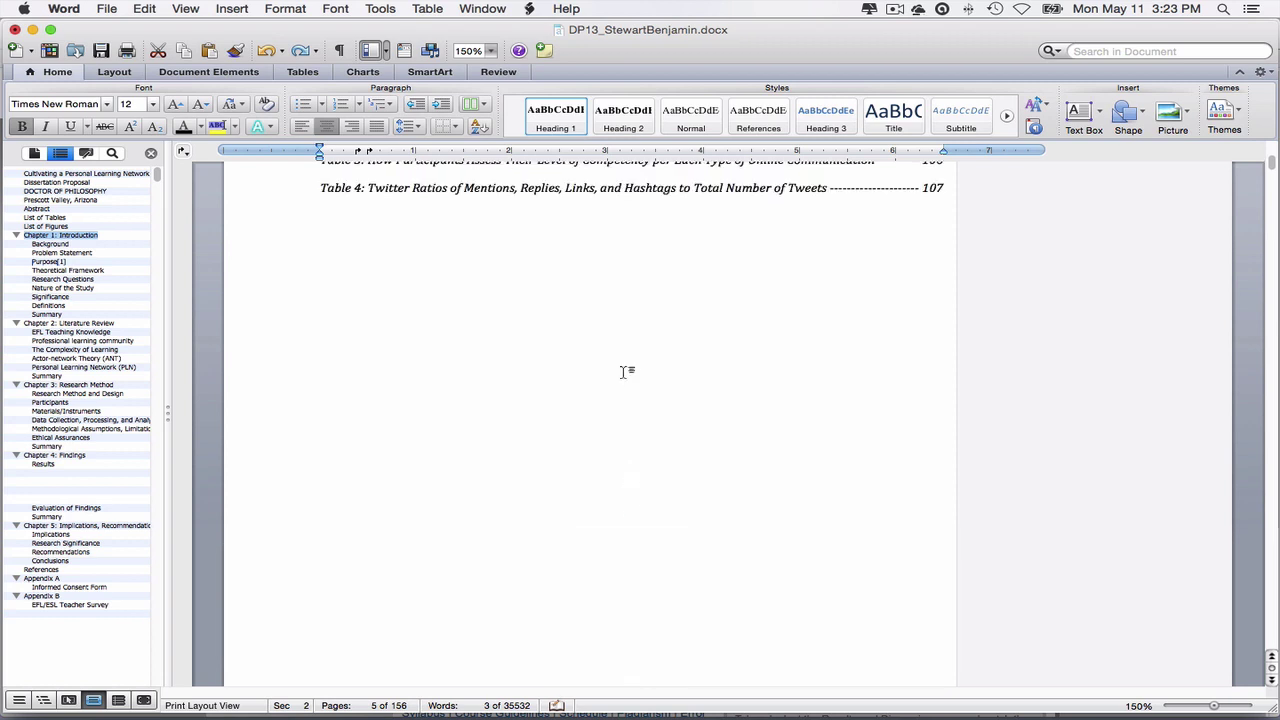